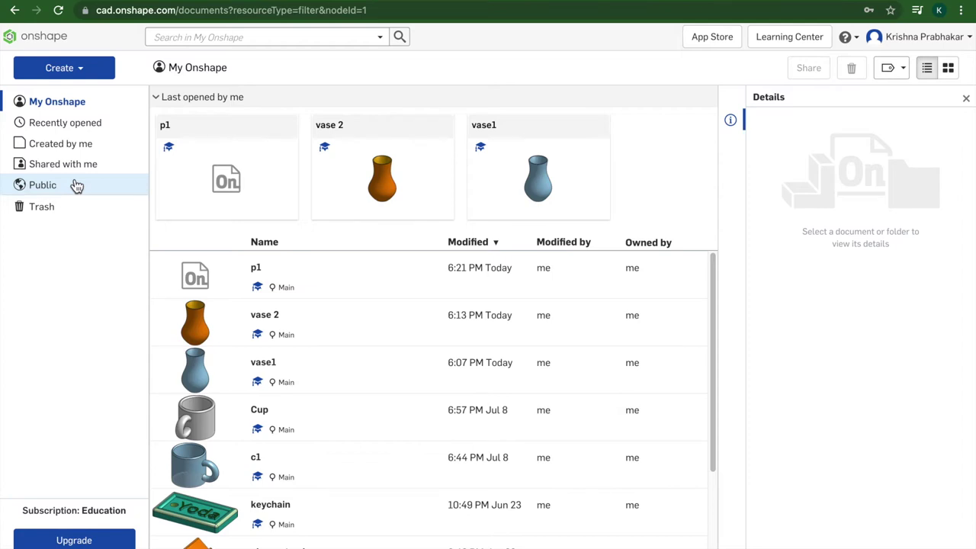
Create a new Onshape document from the Create menu and name it 'picture frame'.
{"action": "left_click", "coordinate": [63, 81]}
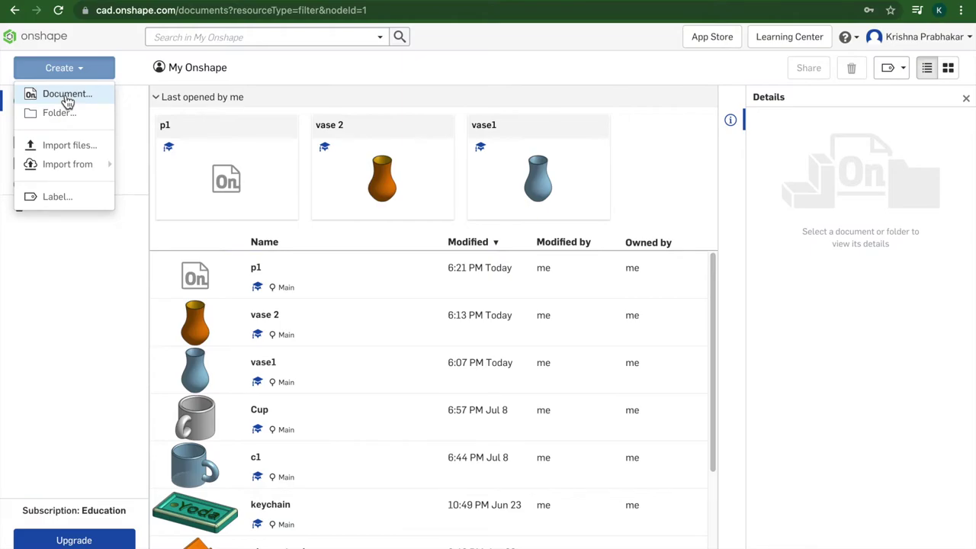
{"action": "left_click", "coordinate": [67, 94]}
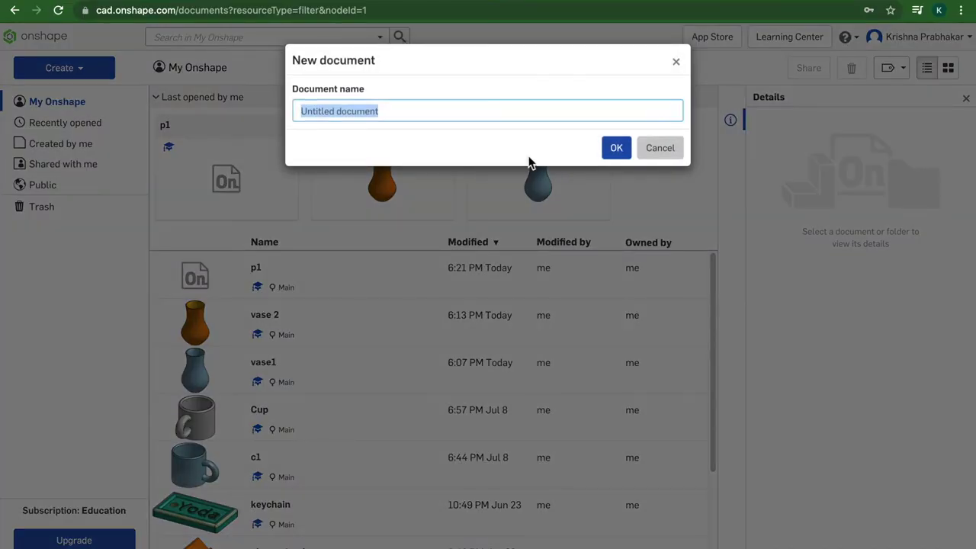
{"action": "type", "text": "picture "}
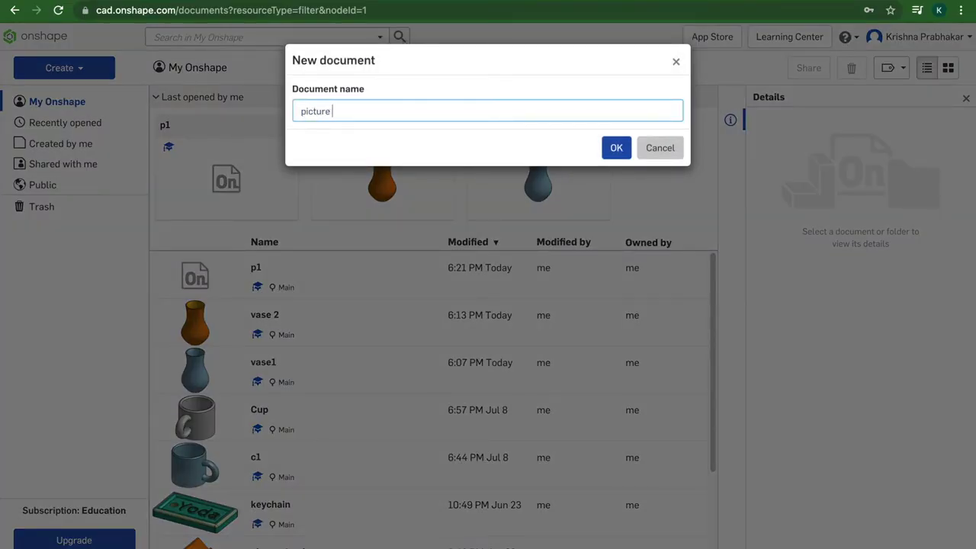
{"action": "type", "text": "frame"}
{"action": "key", "text": "Return"}
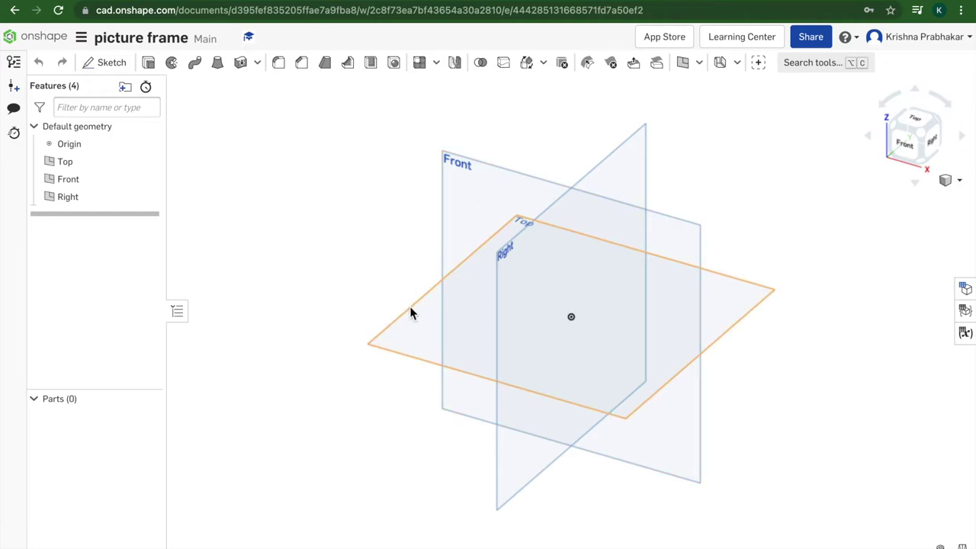
View the Front plane normal, start a sketch on it, and choose the center point rectangle tool.
{"action": "right_click", "coordinate": [500, 200]}
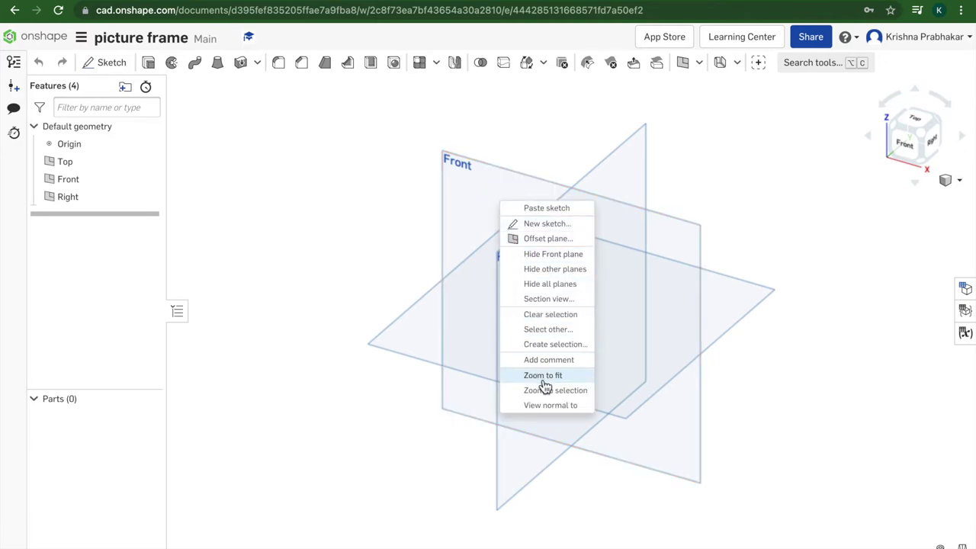
{"action": "left_click", "coordinate": [543, 408]}
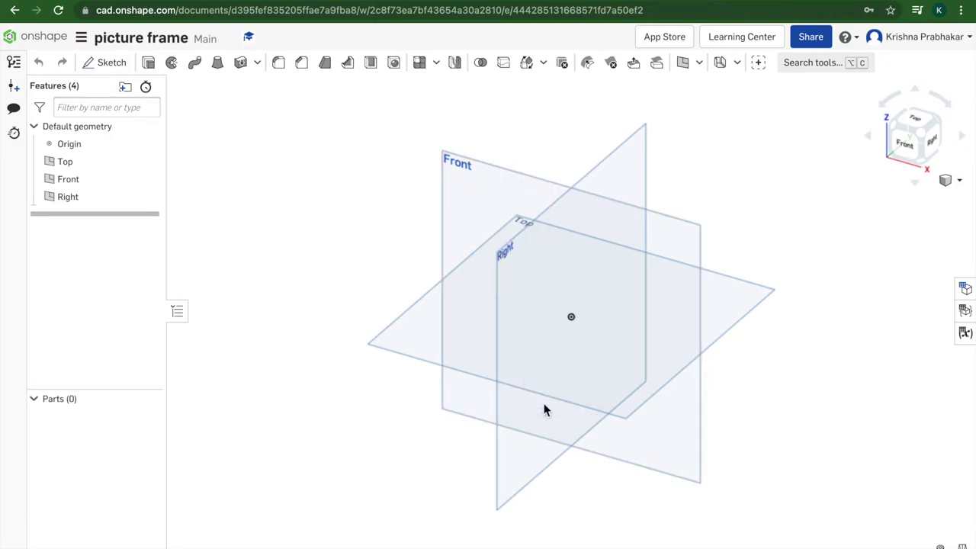
{"action": "right_click", "coordinate": [456, 205]}
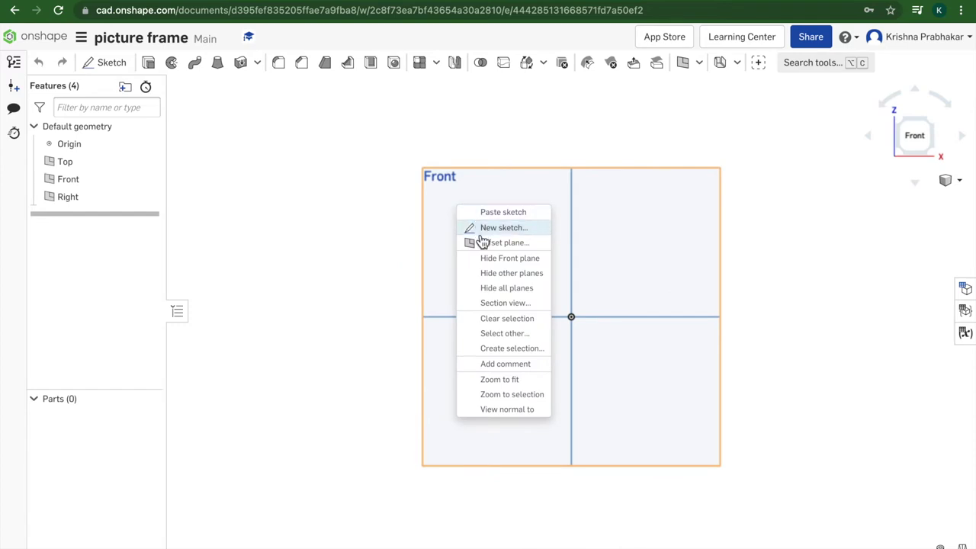
{"action": "left_click", "coordinate": [476, 230]}
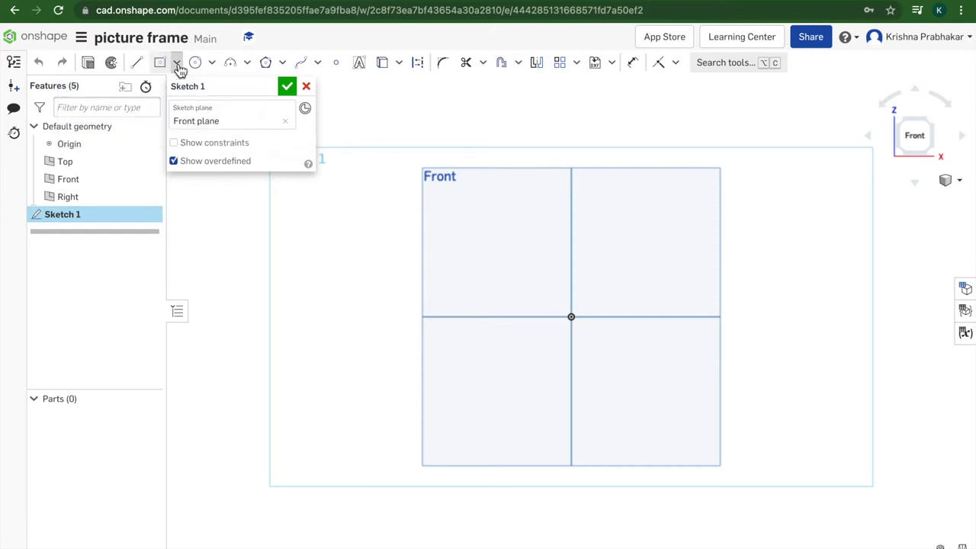
{"action": "left_click", "coordinate": [177, 64]}
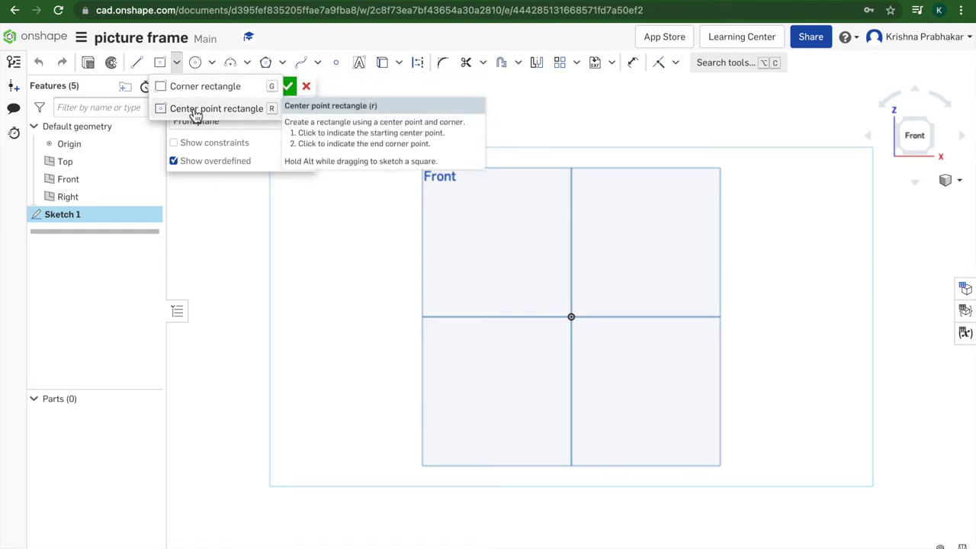
{"action": "left_click", "coordinate": [192, 108]}
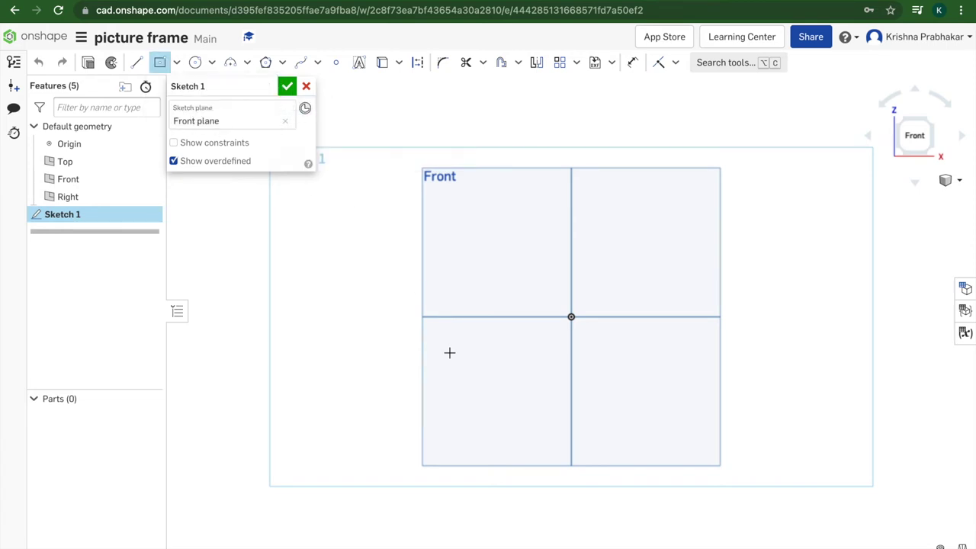
Draw an inner and a larger outer center-point rectangle at the origin, then close Sketch 1.
{"action": "left_click", "coordinate": [571, 317]}
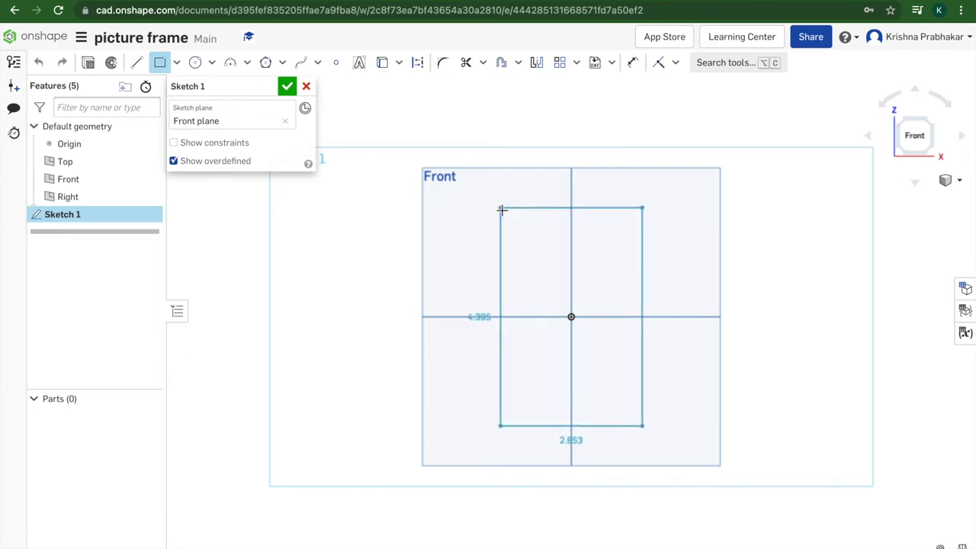
{"action": "left_click", "coordinate": [501, 208]}
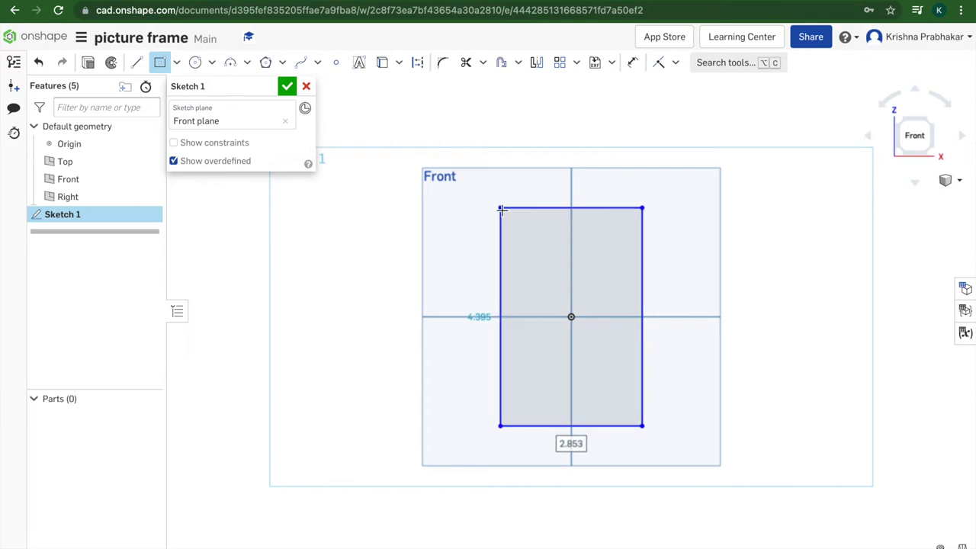
{"action": "left_click", "coordinate": [572, 317]}
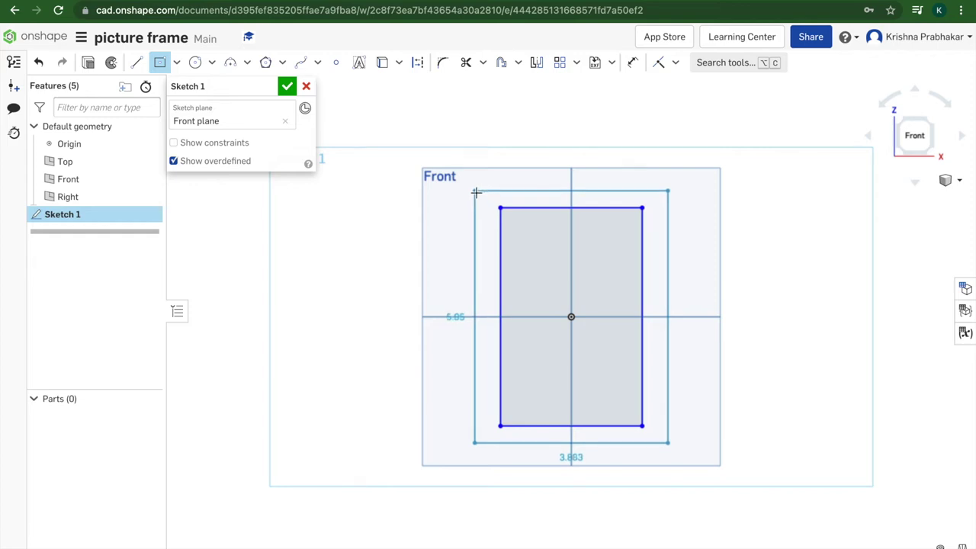
{"action": "left_click", "coordinate": [473, 190]}
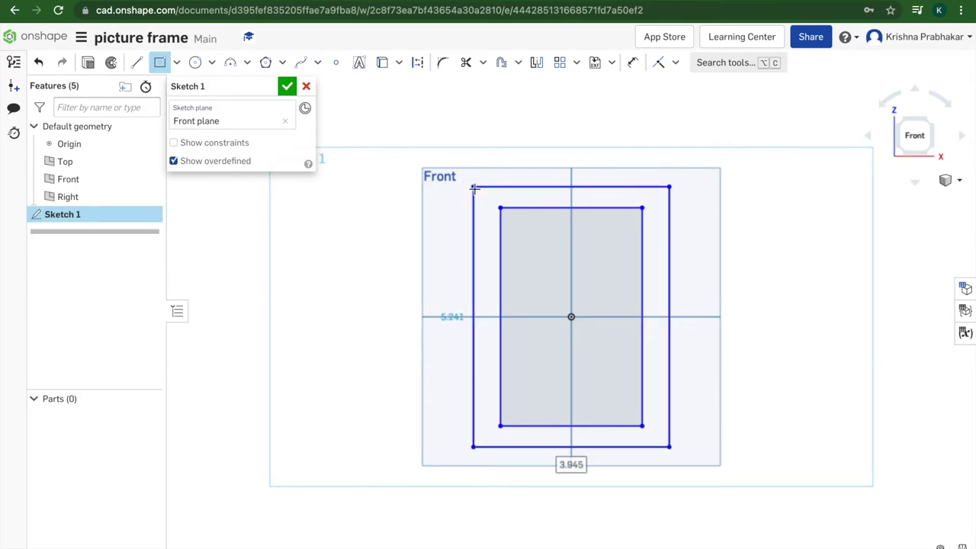
{"action": "left_click", "coordinate": [286, 86]}
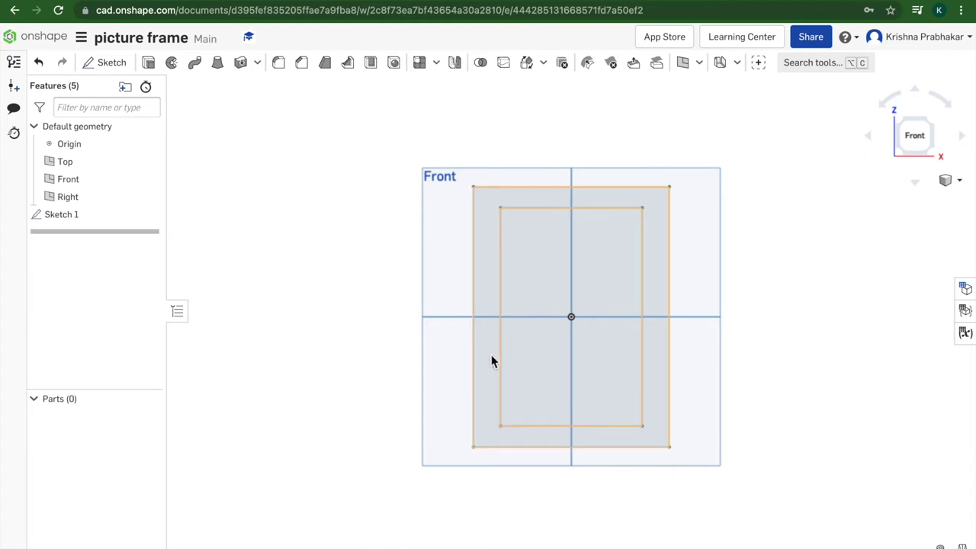
Extrude the inner rectangle region 0.1 in as a new part.
{"action": "left_click", "coordinate": [521, 364]}
{"action": "right_click", "coordinate": [528, 368]}
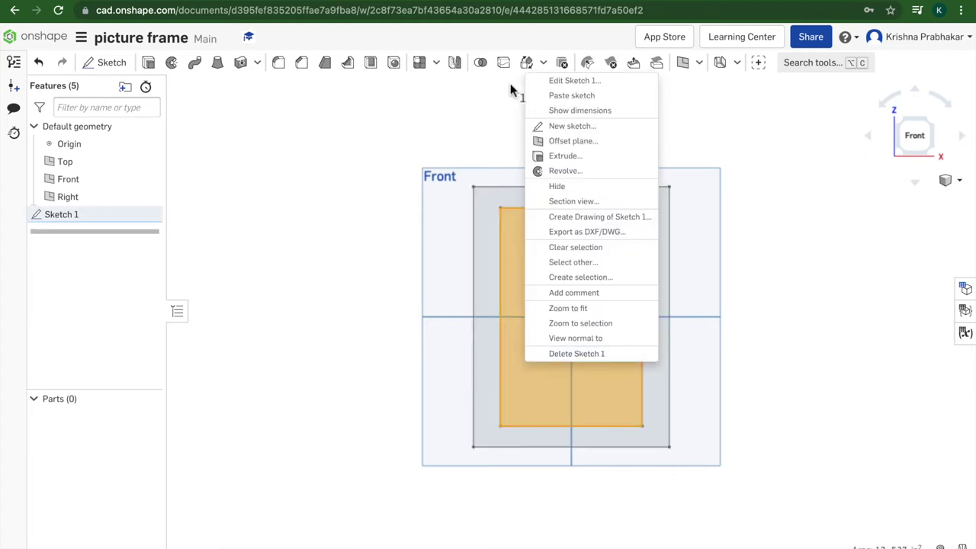
{"action": "left_click", "coordinate": [560, 156]}
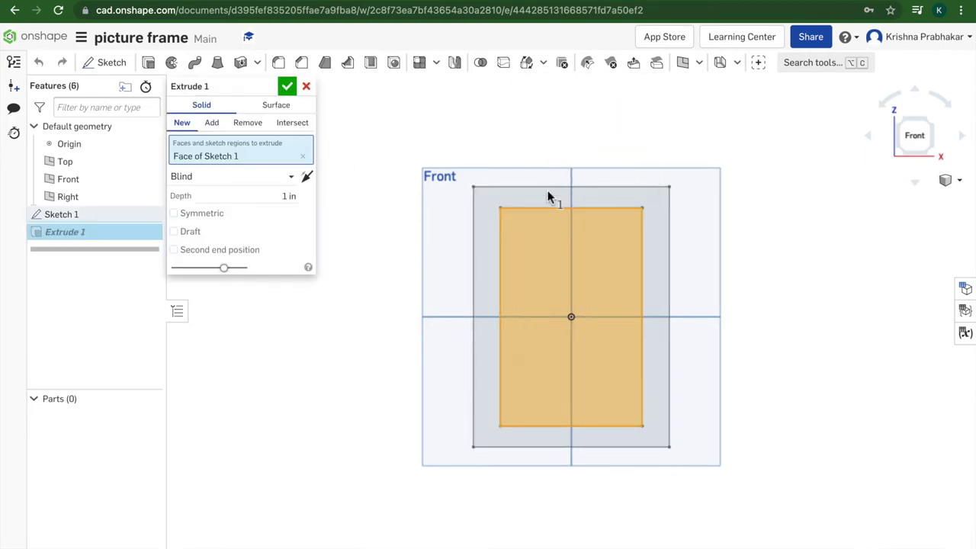
{"action": "left_click", "coordinate": [276, 196]}
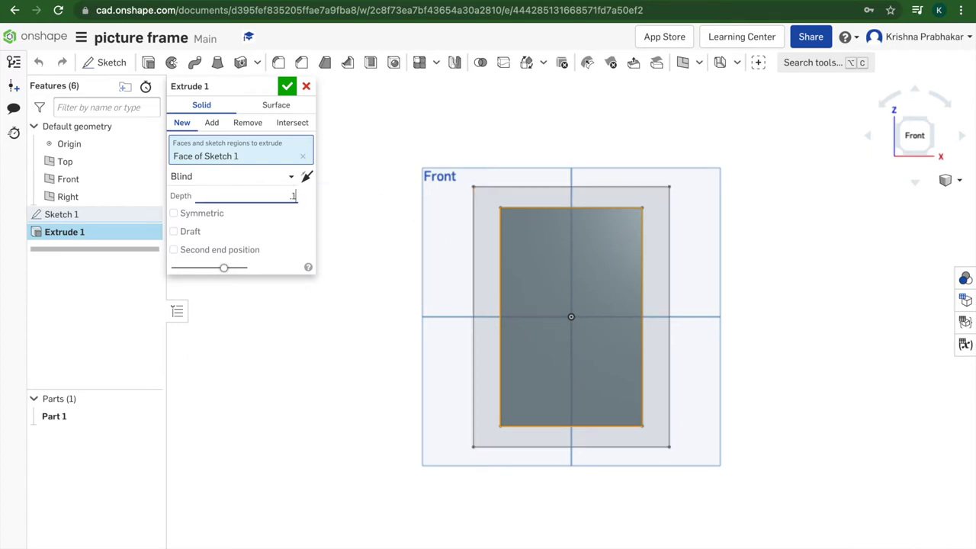
{"action": "key", "text": "Return"}
{"action": "left_click", "coordinate": [286, 88]}
Extrude the outer ring region 0.4 in, adding it to Part 1.
{"action": "left_click", "coordinate": [152, 215]}
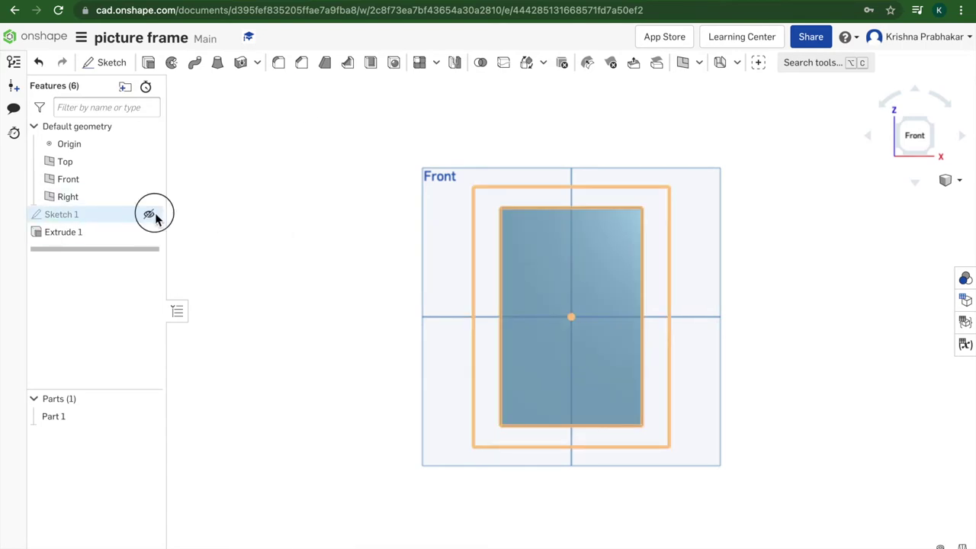
{"action": "right_click", "coordinate": [659, 368]}
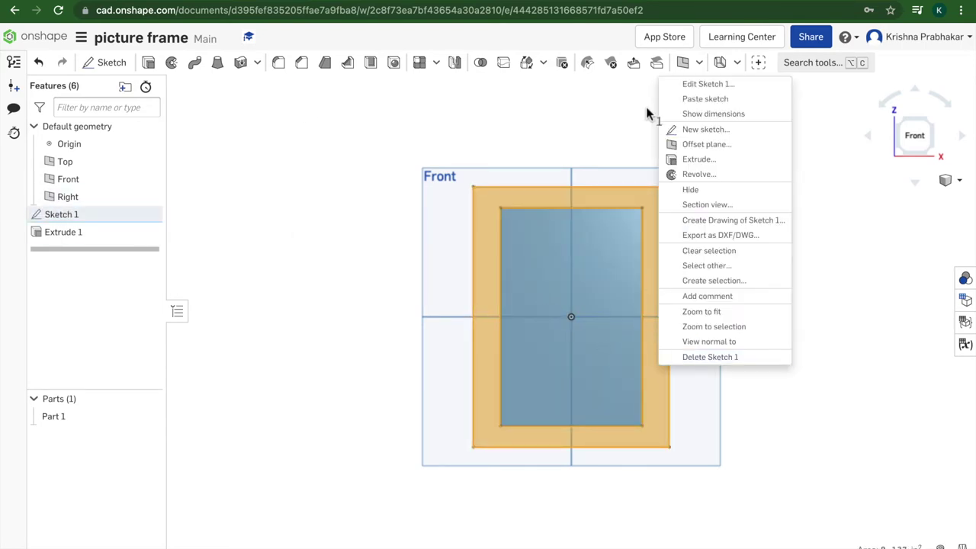
{"action": "left_click", "coordinate": [695, 159]}
{"action": "left_click", "coordinate": [288, 197]}
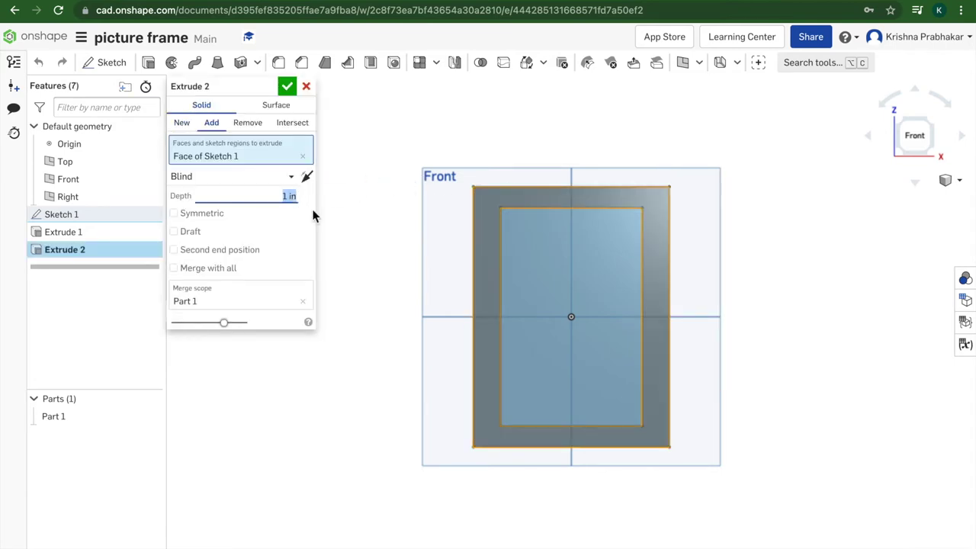
{"action": "type", "text": "0.4"}
{"action": "key", "text": "Return"}
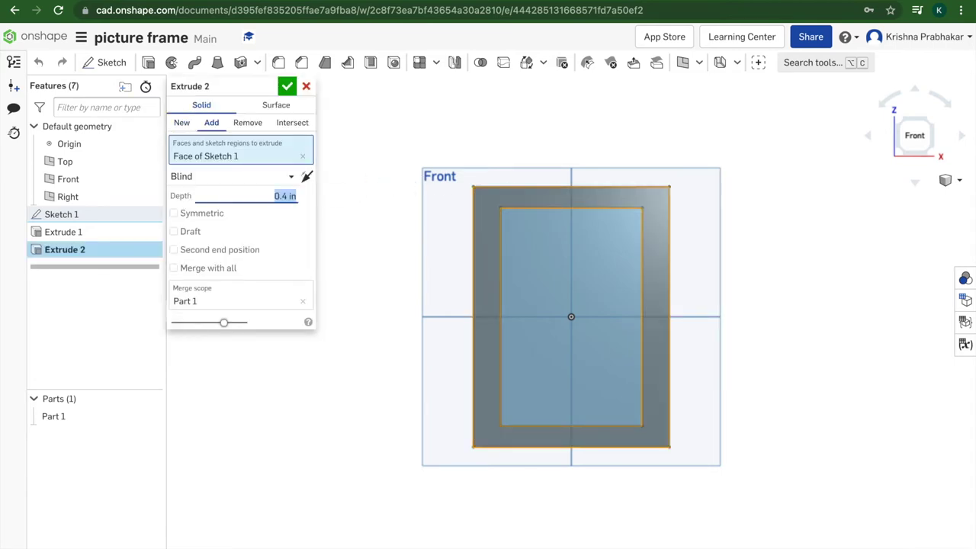
{"action": "left_click", "coordinate": [286, 89]}
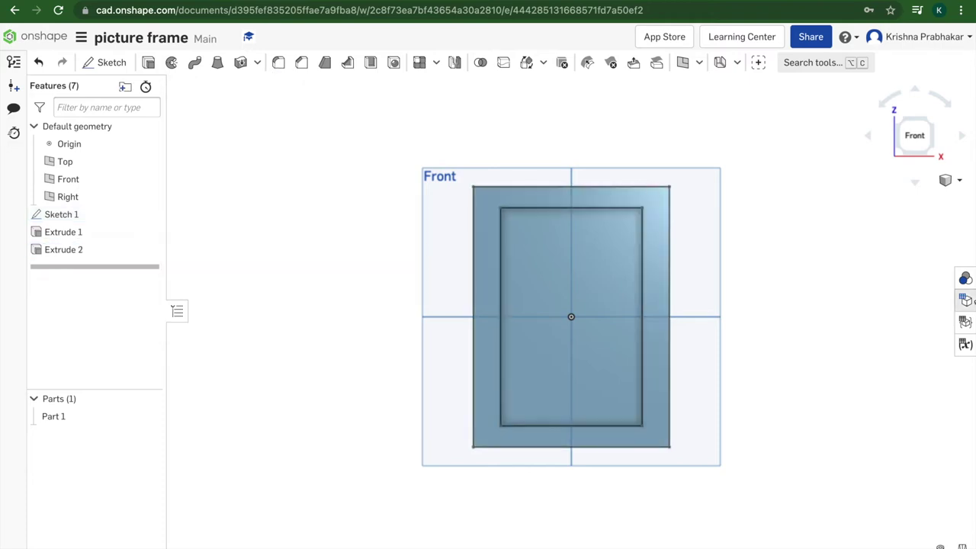
{"action": "right_click_drag", "start_coordinate": [730, 359], "coordinate": [732, 290]}
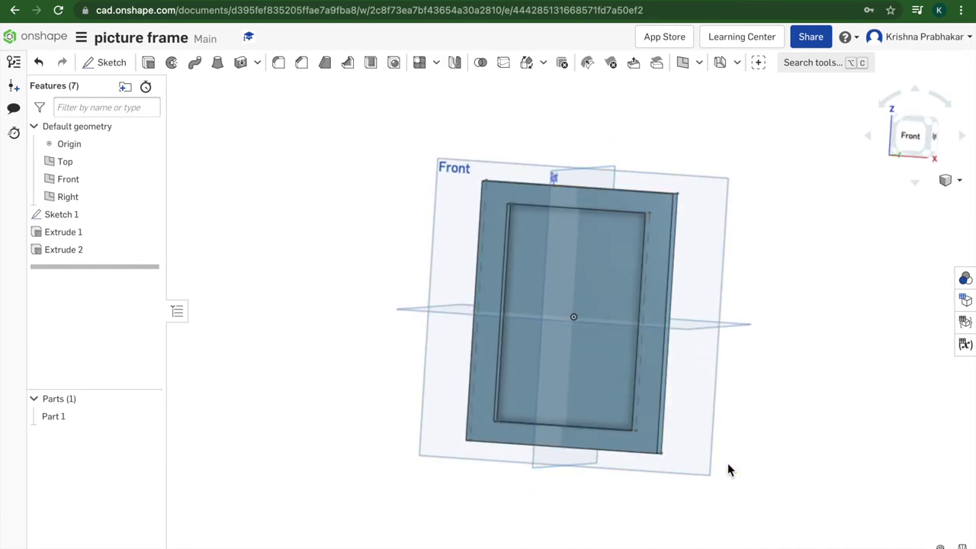
{"action": "right_click_drag", "start_coordinate": [731, 398], "coordinate": [696, 351]}
{"action": "scroll", "coordinate": [645, 281], "scroll_direction": "up", "scroll_amount": 1}
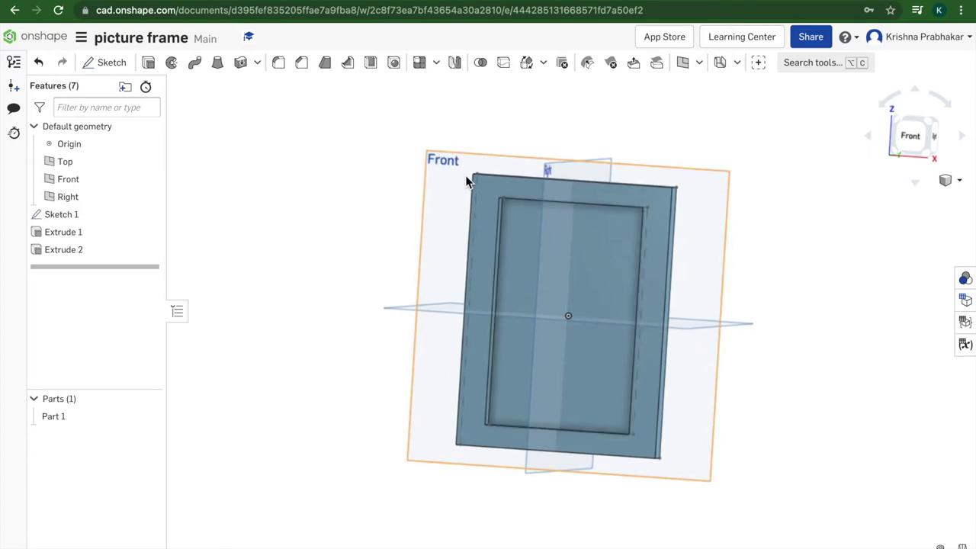
{"action": "right_click_drag", "start_coordinate": [469, 177], "coordinate": [479, 199]}
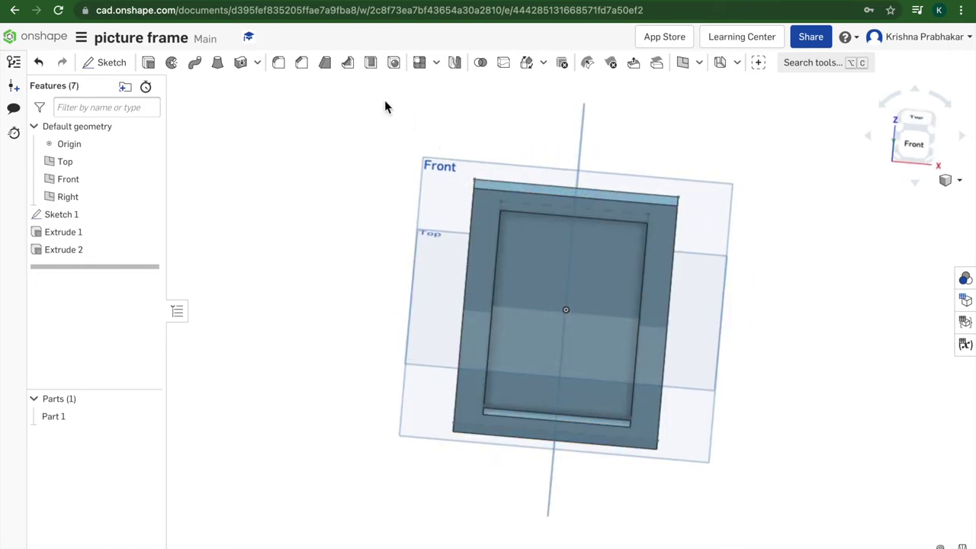
{"action": "left_click", "coordinate": [303, 64]}
{"action": "left_click", "coordinate": [477, 218]}
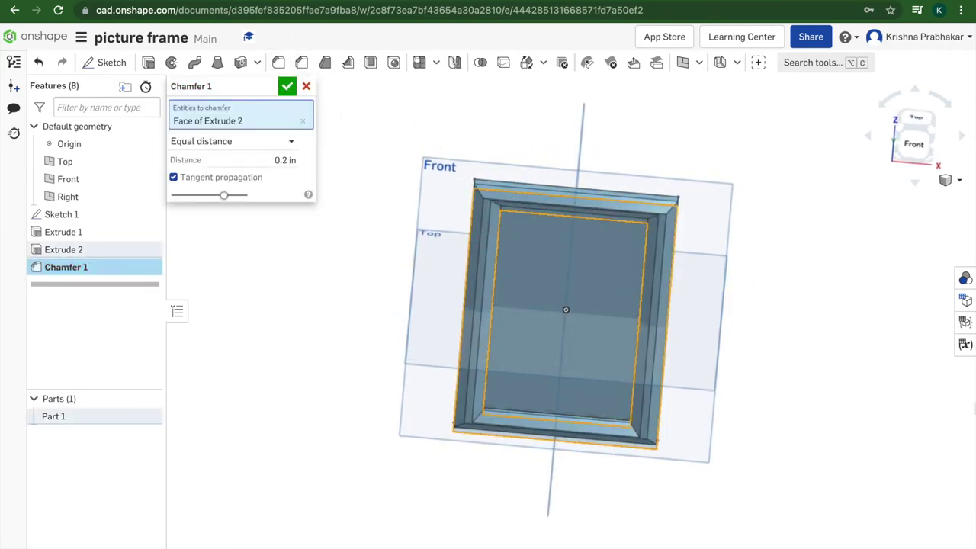
{"action": "left_click", "coordinate": [886, 368]}
{"action": "right_click_drag", "start_coordinate": [887, 368], "coordinate": [876, 350]}
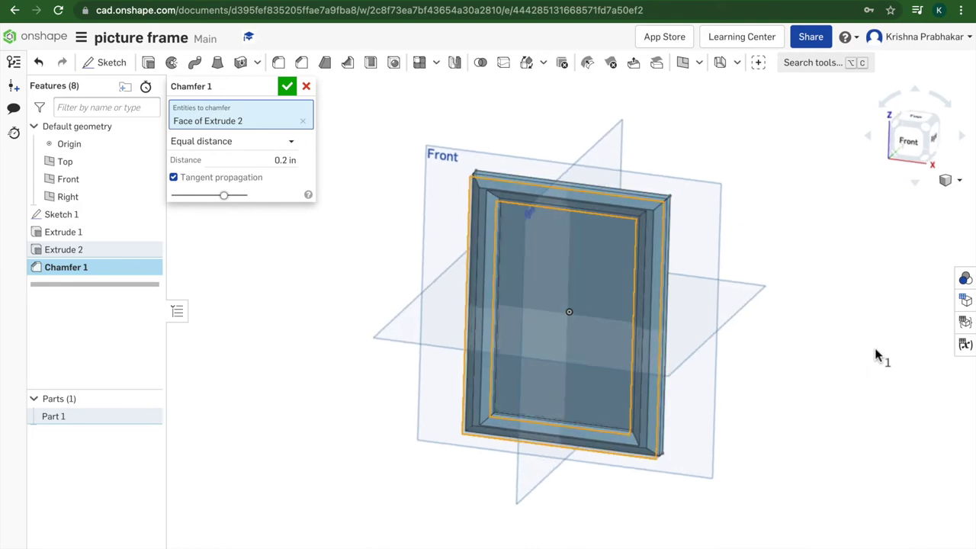
{"action": "right_click_drag", "start_coordinate": [793, 338], "coordinate": [800, 326]}
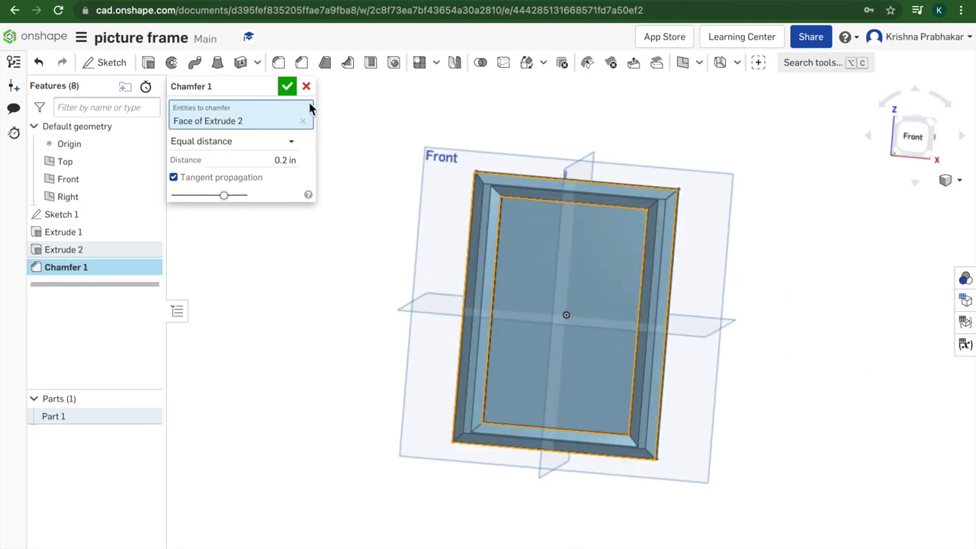
{"action": "left_click", "coordinate": [306, 86]}
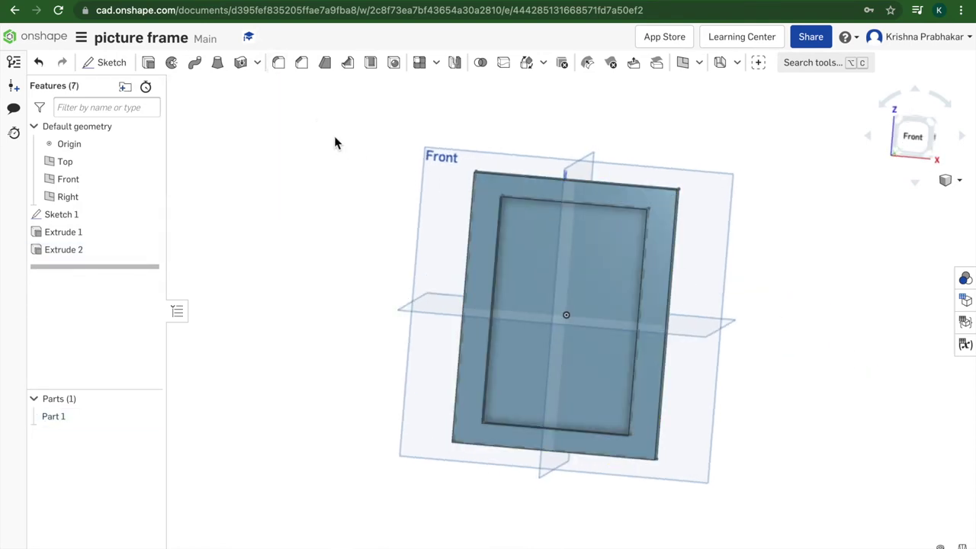
{"action": "left_click", "coordinate": [278, 62]}
{"action": "left_click", "coordinate": [486, 220]}
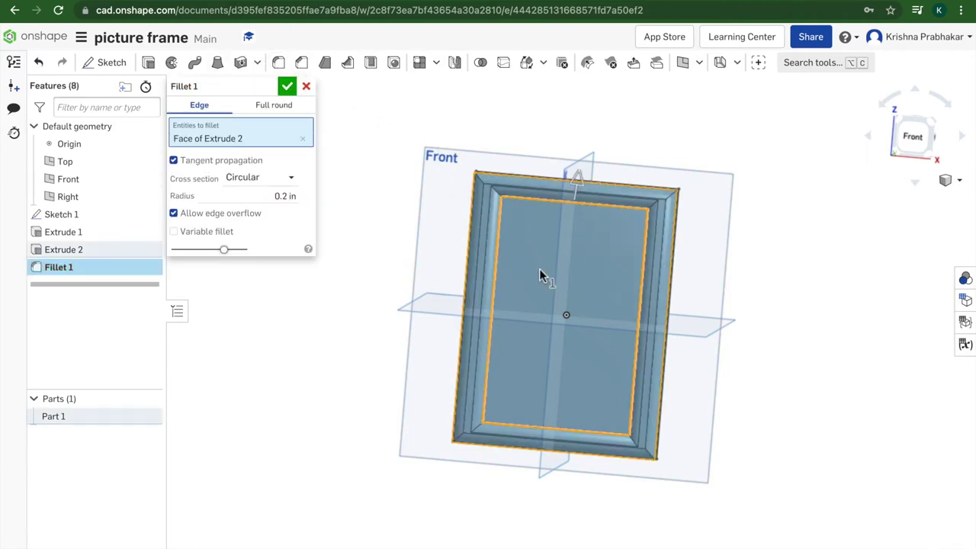
{"action": "mouse_move", "coordinate": [815, 398]}
{"action": "right_mouse_down"}
{"action": "mouse_move", "coordinate": [787, 404]}
{"action": "mouse_move", "coordinate": [792, 394]}
{"action": "mouse_move", "coordinate": [811, 396]}
{"action": "right_mouse_up"}
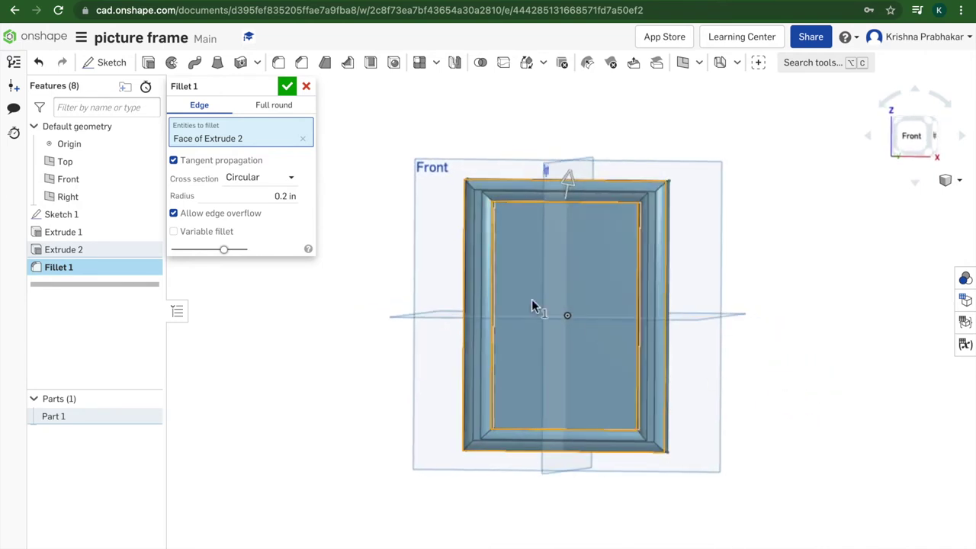
{"action": "left_click", "coordinate": [305, 88]}
{"action": "right_click_drag", "start_coordinate": [359, 169], "coordinate": [367, 190]}
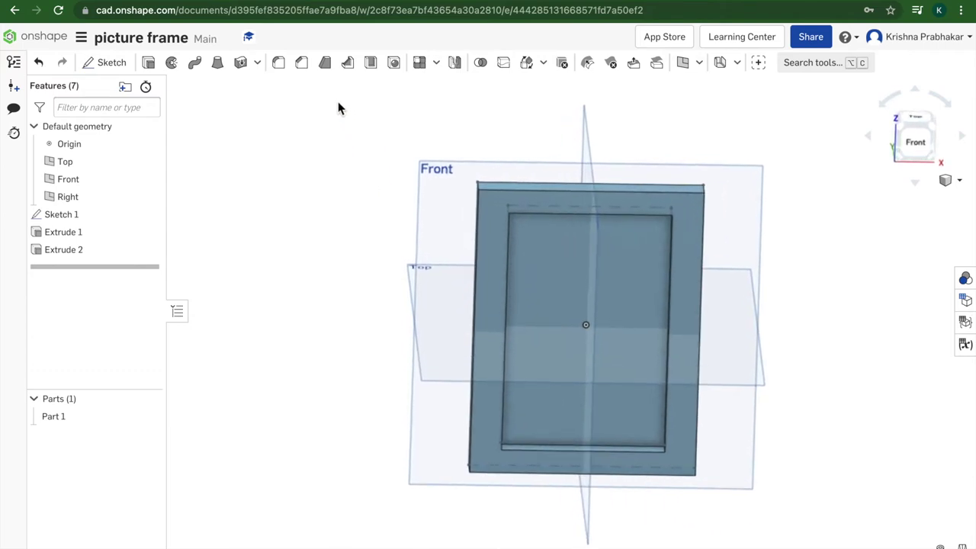
Start a chamfer and select the frame's four outer corner edges.
{"action": "left_click", "coordinate": [302, 64]}
{"action": "scroll", "coordinate": [480, 188], "scroll_direction": "up", "scroll_amount": 2}
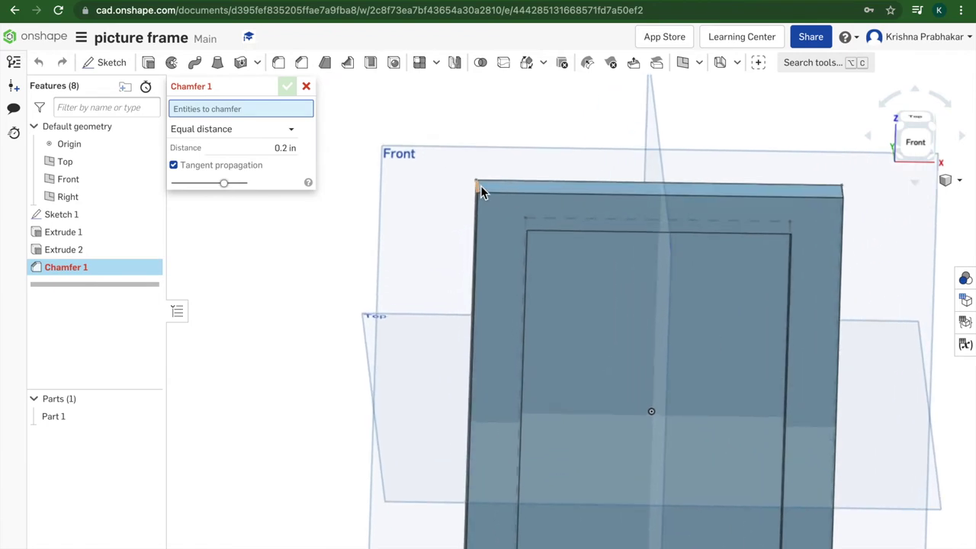
{"action": "scroll", "coordinate": [476, 184], "scroll_direction": "up", "scroll_amount": 2}
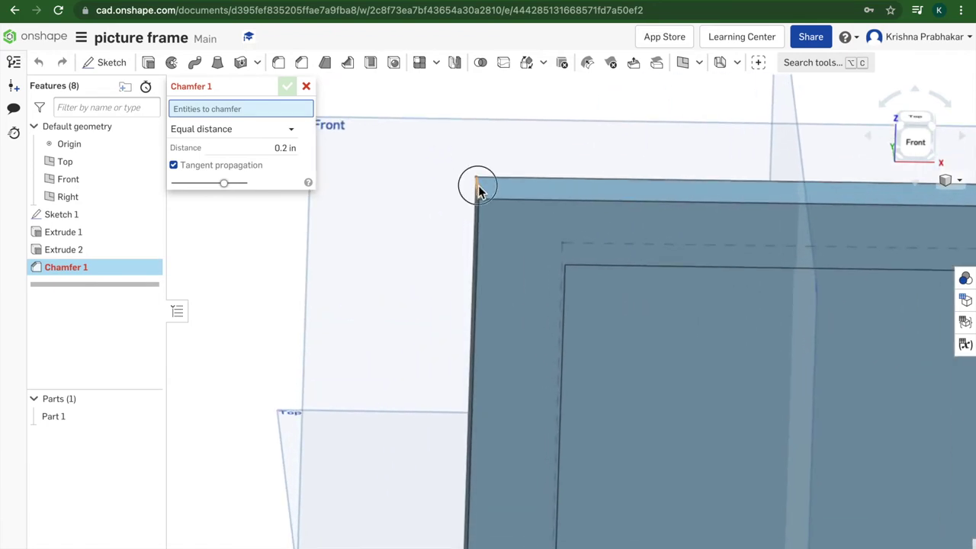
{"action": "left_click", "coordinate": [475, 184]}
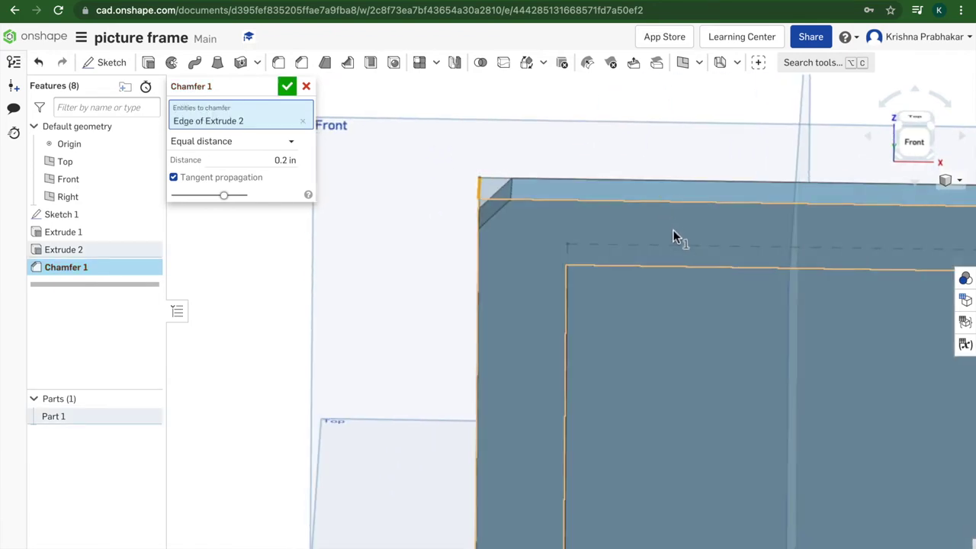
{"action": "middle_click_drag", "start_coordinate": [683, 272], "coordinate": [300, 337]}
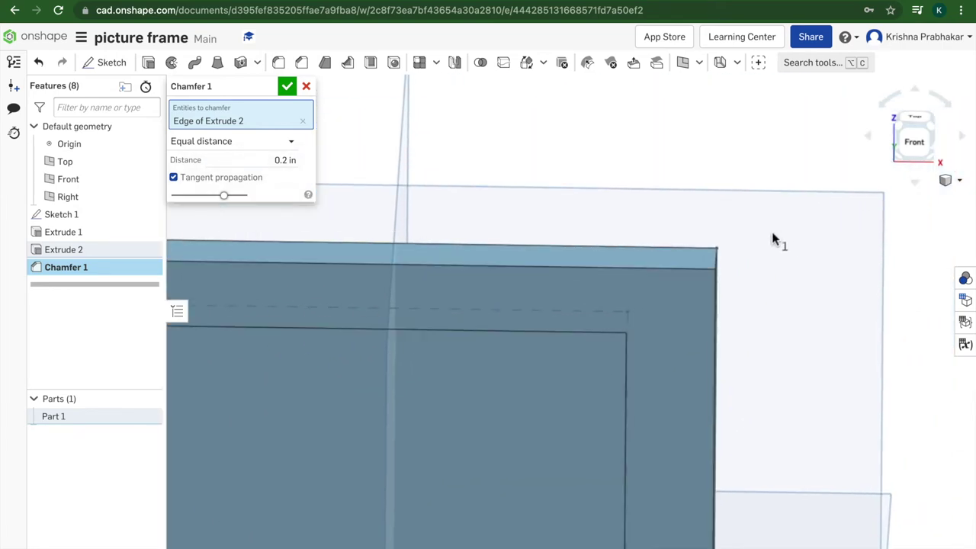
{"action": "left_click", "coordinate": [713, 264]}
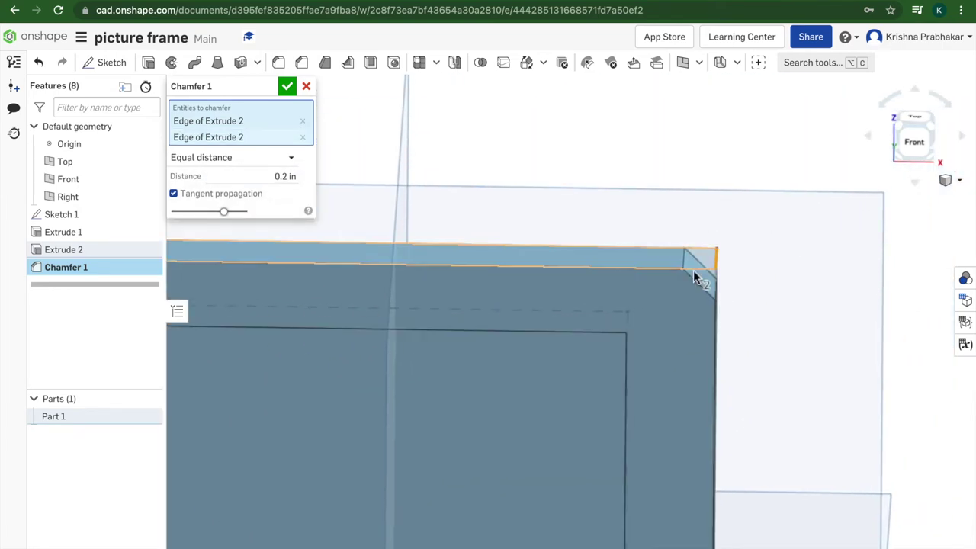
{"action": "scroll", "coordinate": [547, 304], "scroll_direction": "down", "scroll_amount": 3}
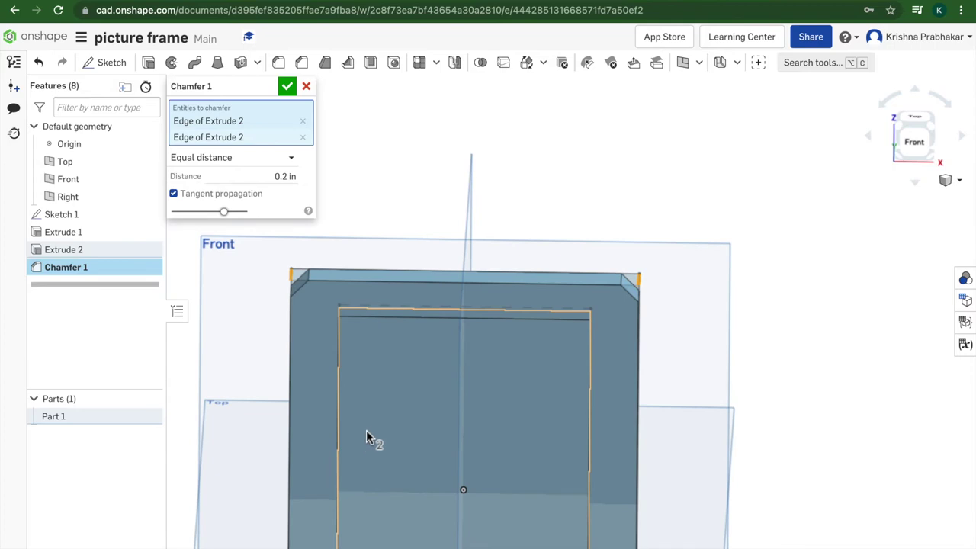
{"action": "middle_click_drag", "start_coordinate": [335, 436], "coordinate": [410, 156]}
{"action": "right_click_drag", "start_coordinate": [337, 394], "coordinate": [364, 348]}
{"action": "left_click", "coordinate": [379, 343]}
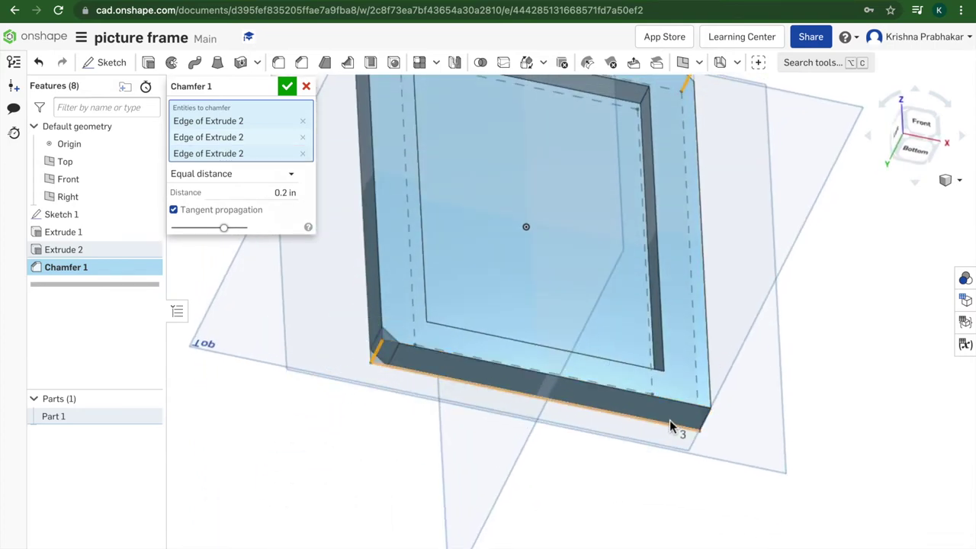
{"action": "left_click", "coordinate": [707, 414]}
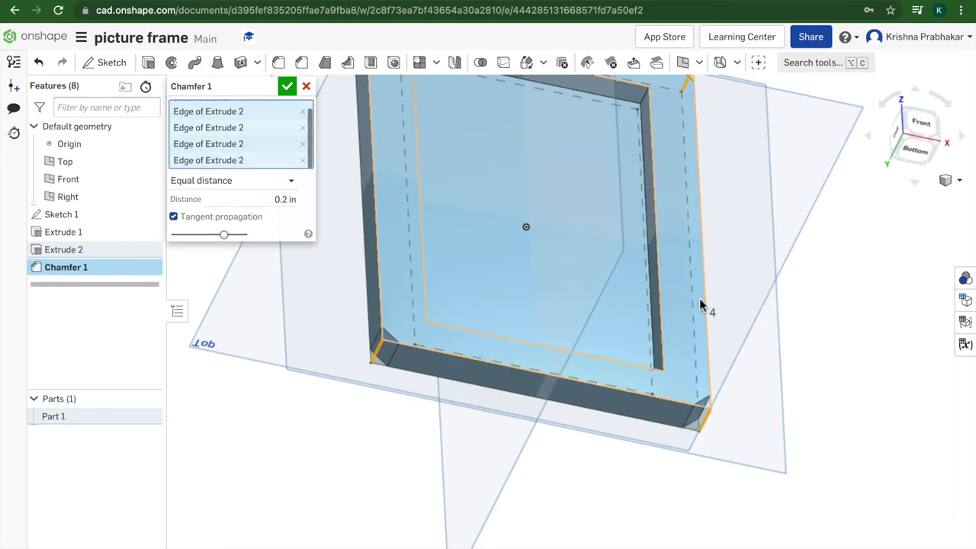
Set the chamfer distance to 0.4 in and apply it, then undo the chamfer.
{"action": "right_click_drag", "start_coordinate": [701, 307], "coordinate": [891, 204]}
{"action": "left_click", "coordinate": [917, 127]}
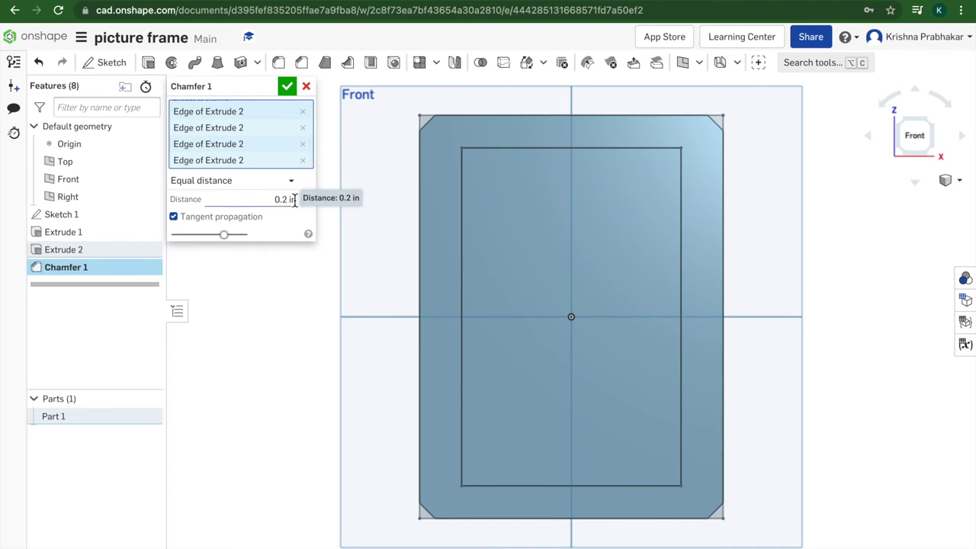
{"action": "left_click", "coordinate": [290, 200]}
{"action": "key", "text": "BackSpace"}
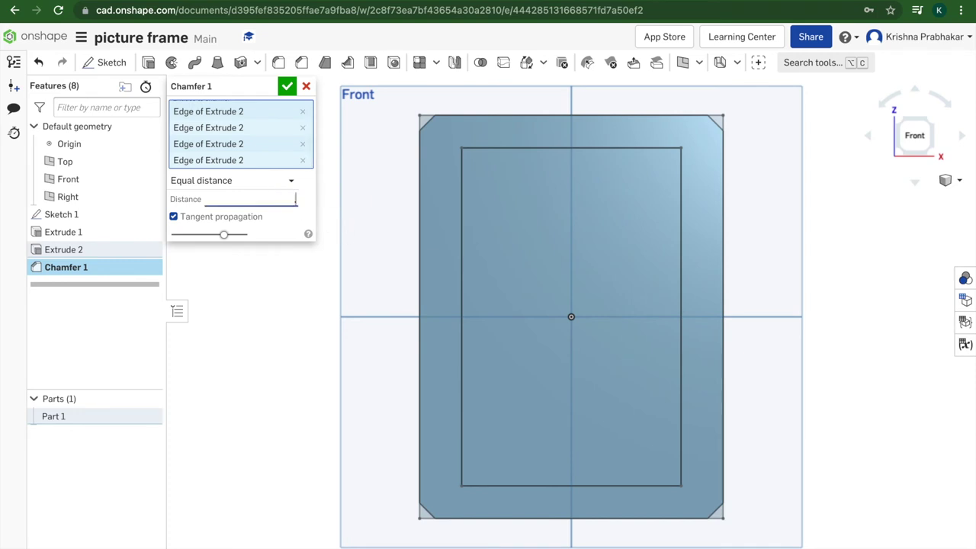
{"action": "type", "text": ".4"}
{"action": "key", "text": "Return"}
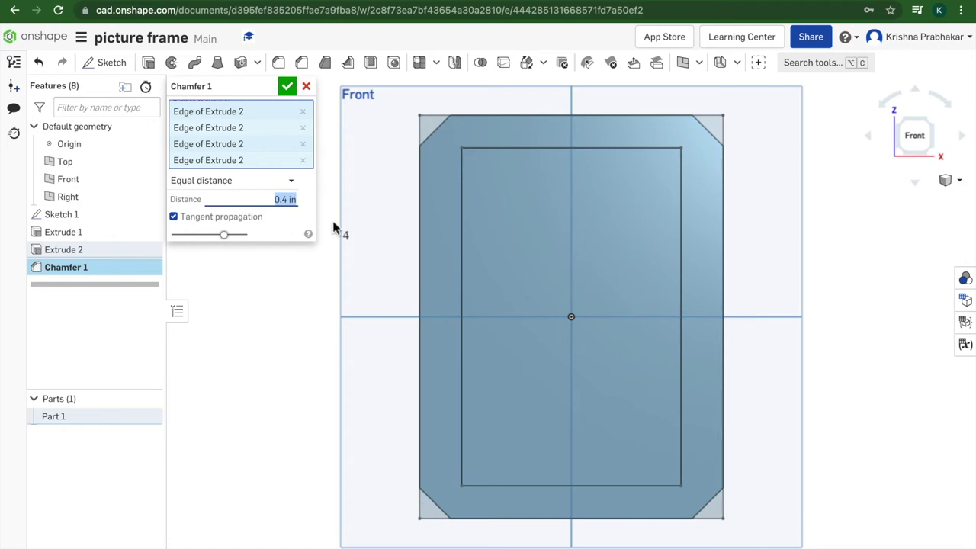
{"action": "left_click", "coordinate": [286, 88]}
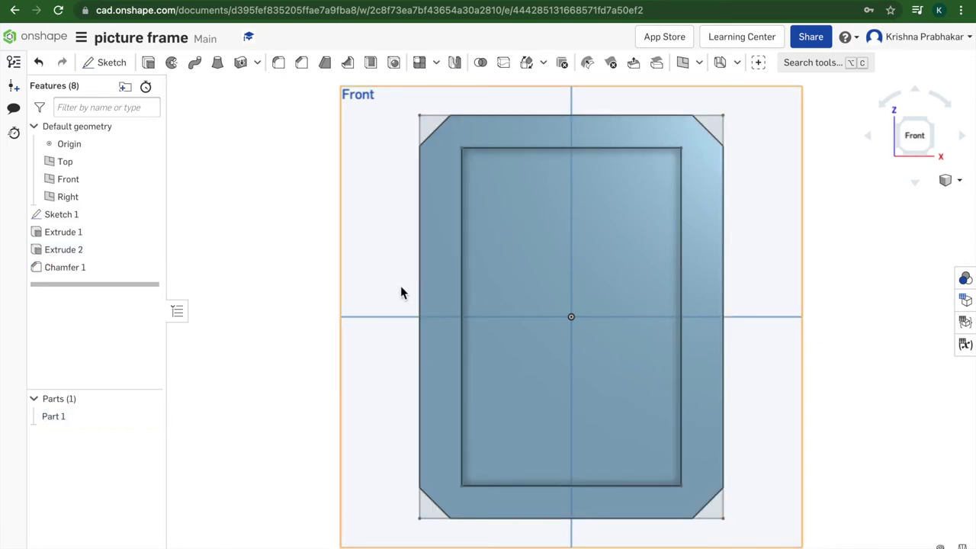
{"action": "key", "text": "ctrl+z"}
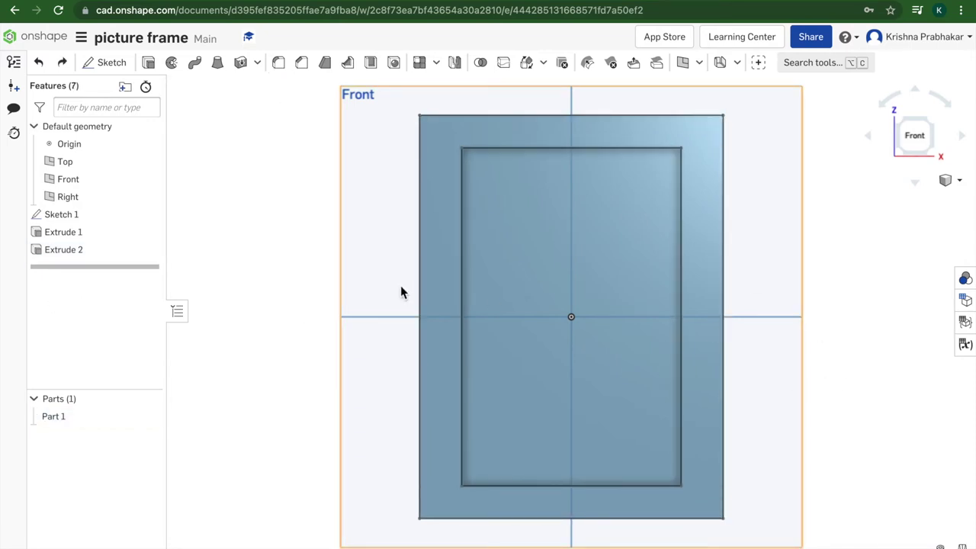
Chamfer all edges of the frame's front face at the default 0.2 in.
{"action": "left_click", "coordinate": [301, 63]}
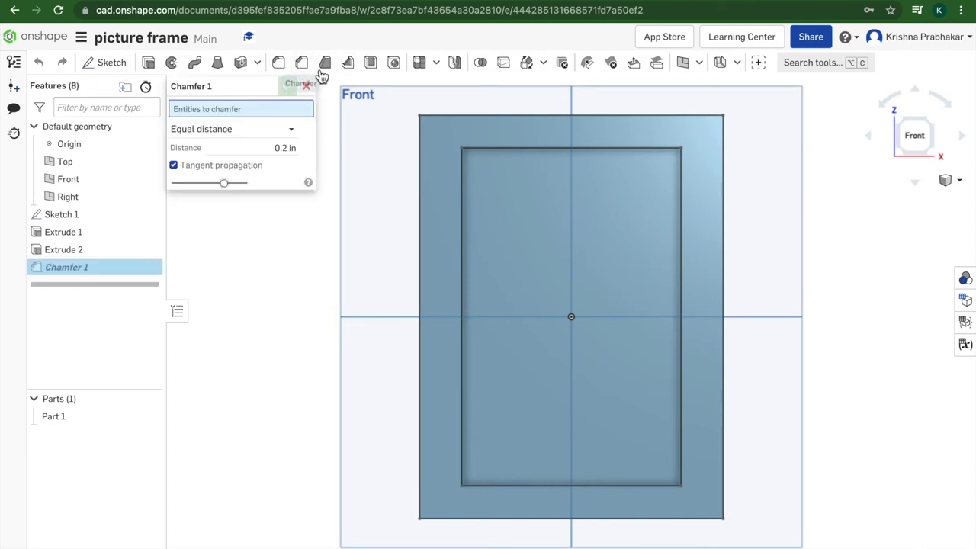
{"action": "left_click", "coordinate": [431, 163]}
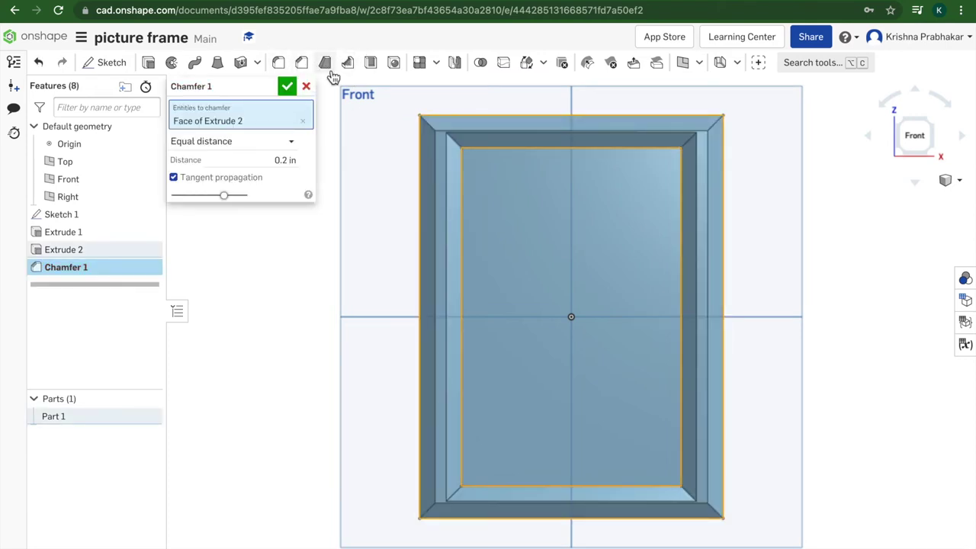
{"action": "left_click", "coordinate": [286, 86]}
{"action": "mouse_move", "coordinate": [842, 344]}
{"action": "right_mouse_down"}
{"action": "mouse_move", "coordinate": [806, 361]}
{"action": "mouse_move", "coordinate": [797, 342]}
{"action": "mouse_move", "coordinate": [829, 355]}
{"action": "right_mouse_up"}
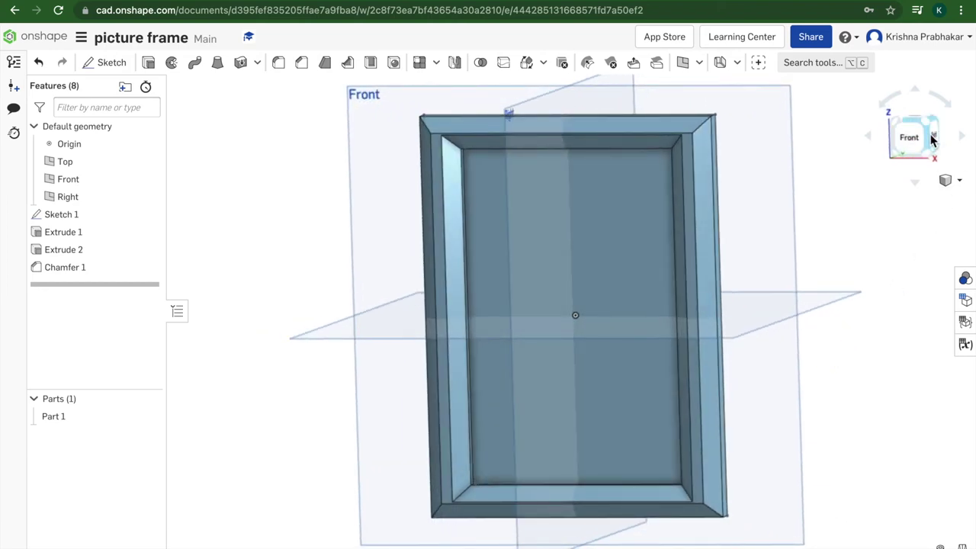
View the frame from the right and start Sketch 2 on the Right plane.
{"action": "left_click", "coordinate": [934, 140]}
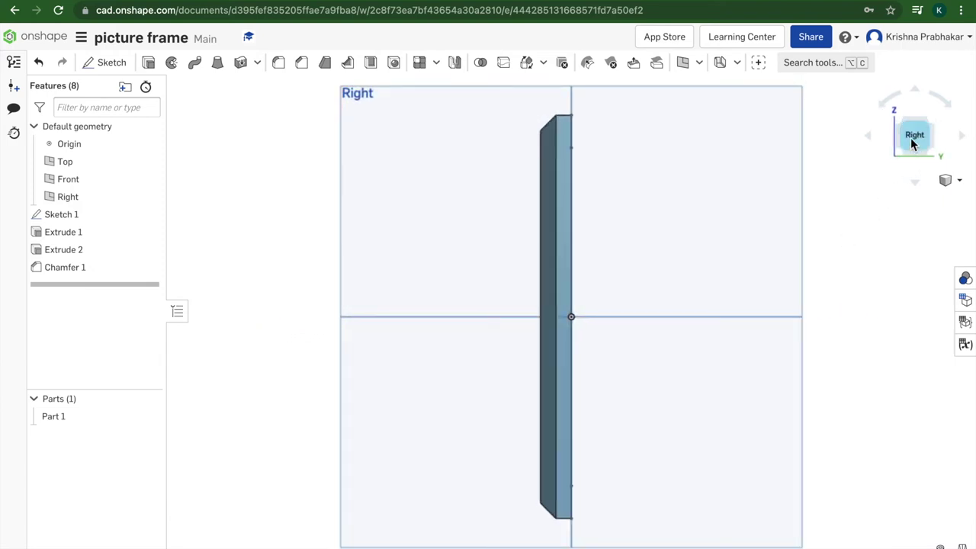
{"action": "right_click", "coordinate": [625, 193]}
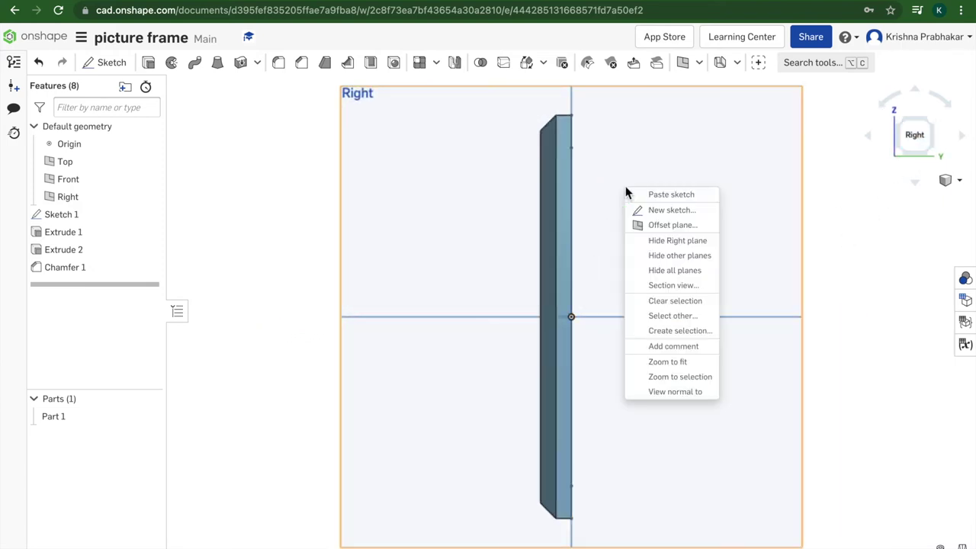
{"action": "left_click", "coordinate": [640, 210]}
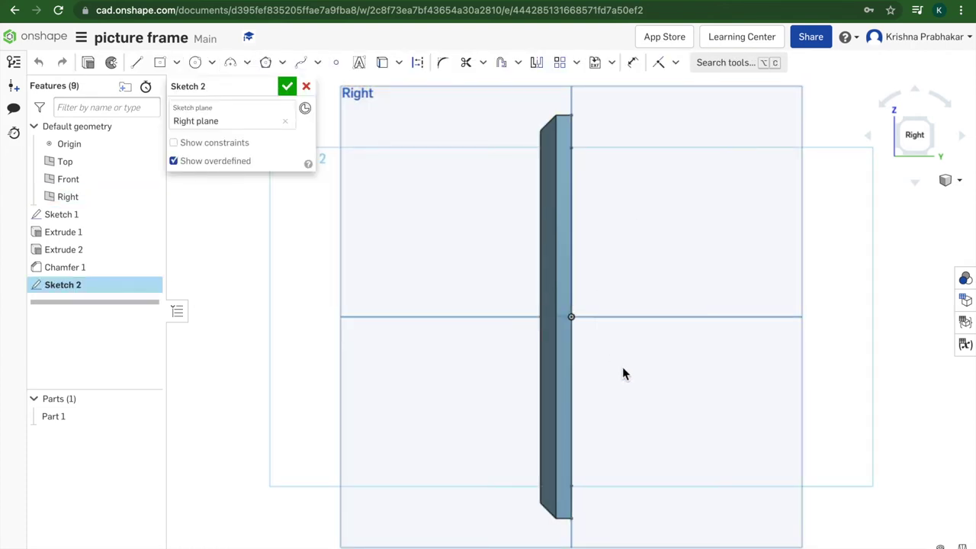
{"action": "mouse_move", "coordinate": [622, 374]}
{"action": "middle_mouse_down"}
{"action": "mouse_move", "coordinate": [607, 341]}
{"action": "mouse_move", "coordinate": [568, 338]}
{"action": "middle_mouse_up"}
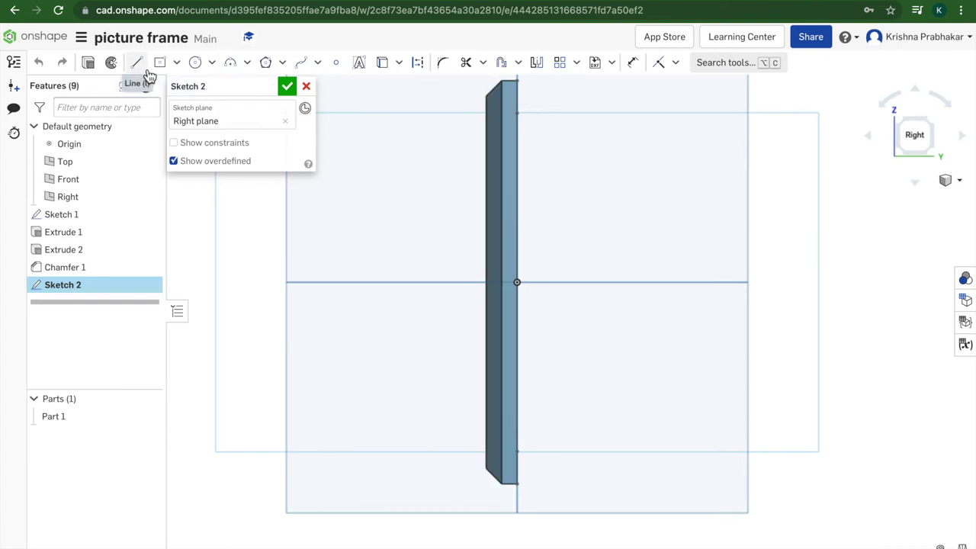
Draw four connected lines from the origin forming a closed thin slanted stand strip.
{"action": "left_click", "coordinate": [137, 64]}
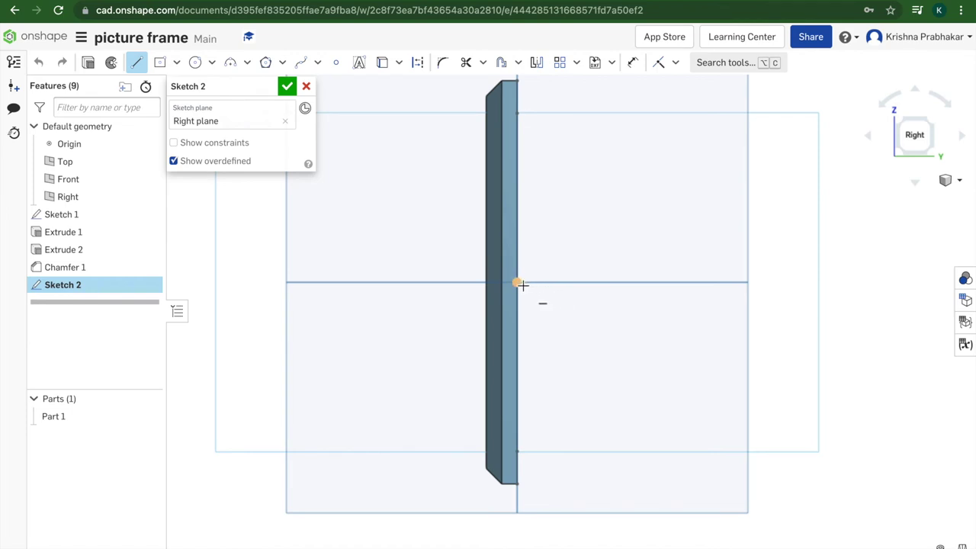
{"action": "left_click", "coordinate": [517, 283]}
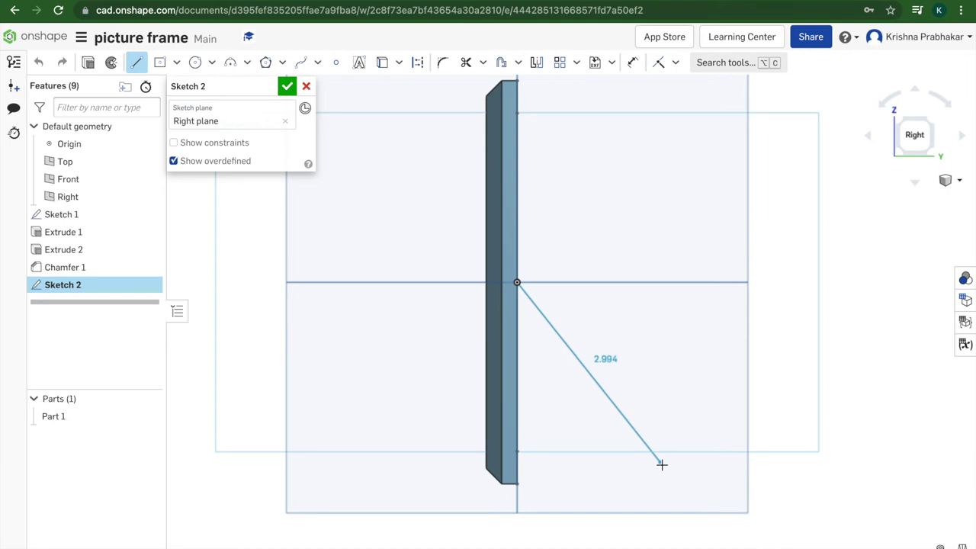
{"action": "left_click", "coordinate": [661, 464]}
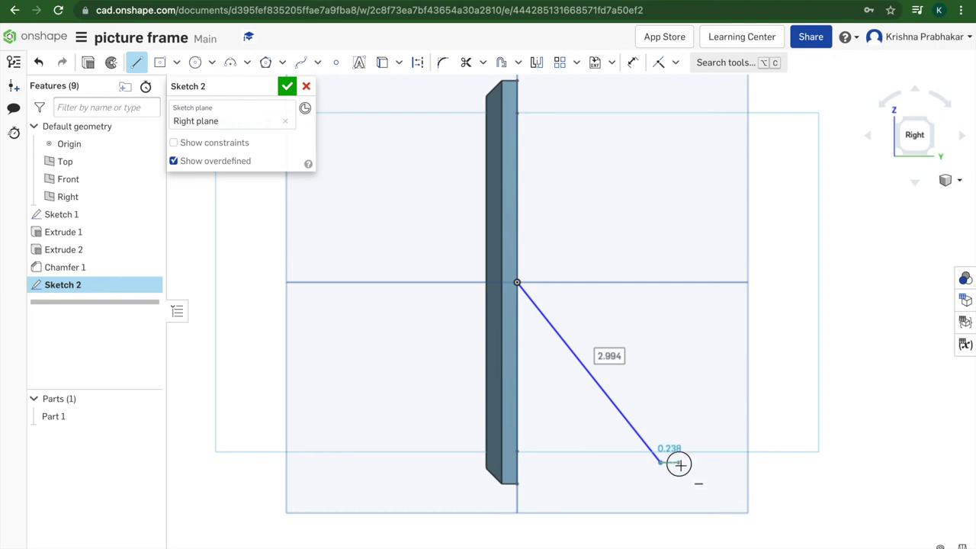
{"action": "left_click", "coordinate": [677, 463]}
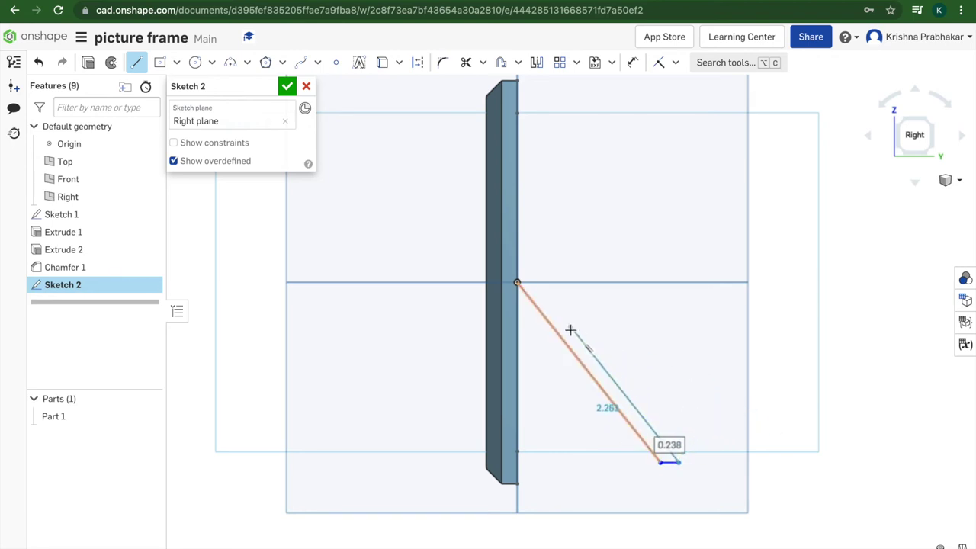
{"action": "left_click", "coordinate": [519, 260]}
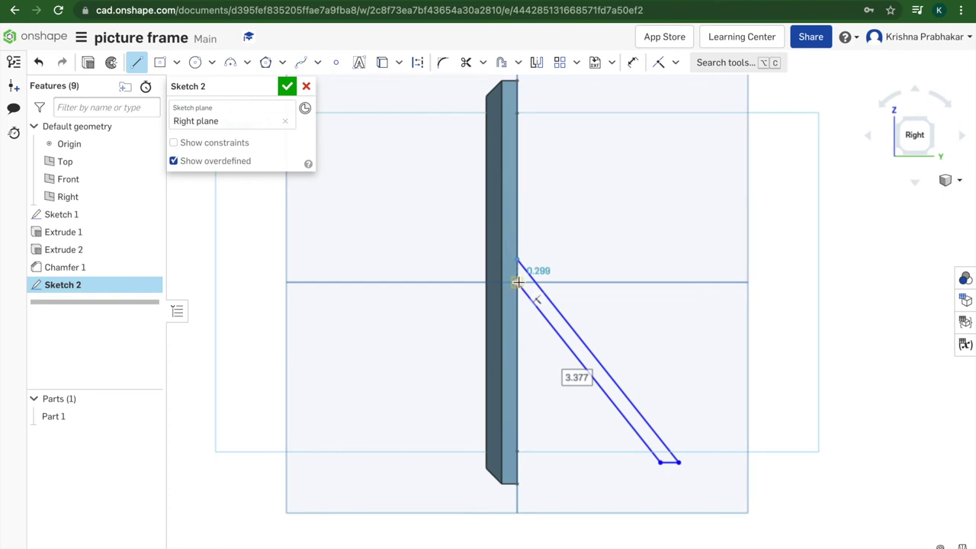
{"action": "left_click", "coordinate": [517, 282]}
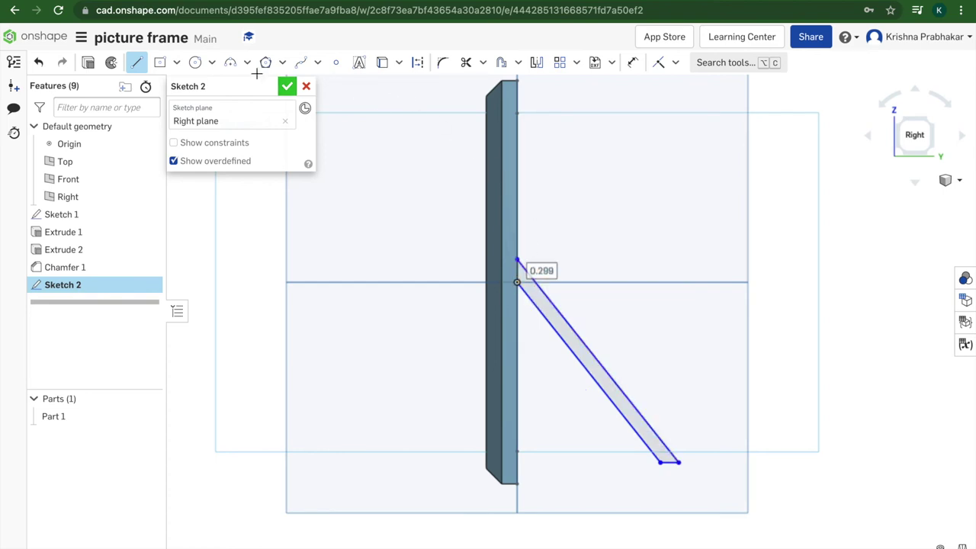
Finish Sketch 2 and start extruding the stand profile, viewed from the back.
{"action": "left_click", "coordinate": [286, 86]}
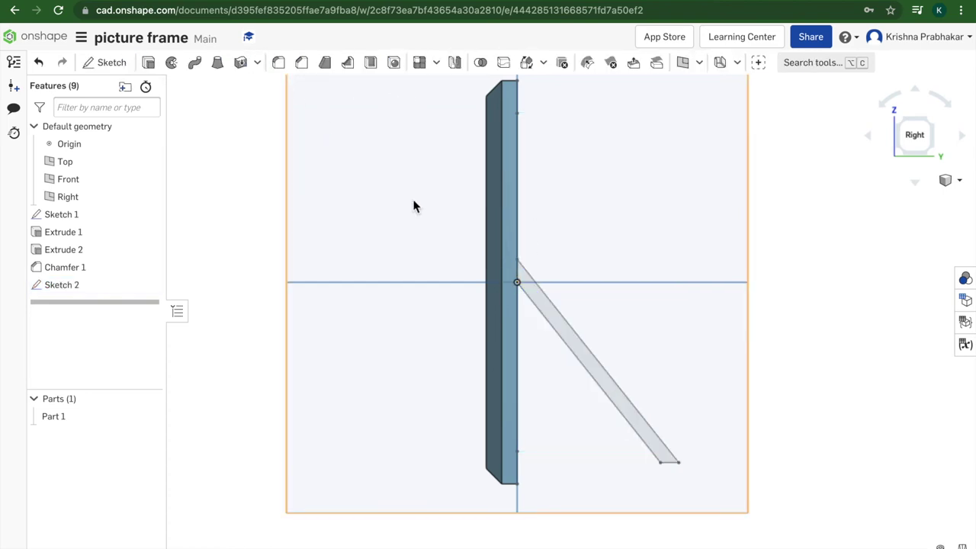
{"action": "left_click", "coordinate": [555, 321]}
{"action": "right_click", "coordinate": [554, 315]}
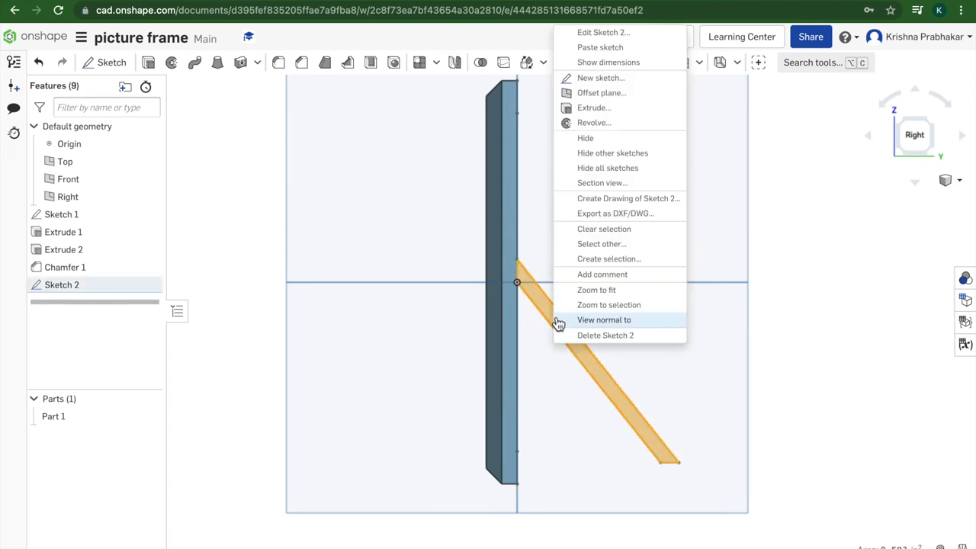
{"action": "left_click", "coordinate": [591, 107]}
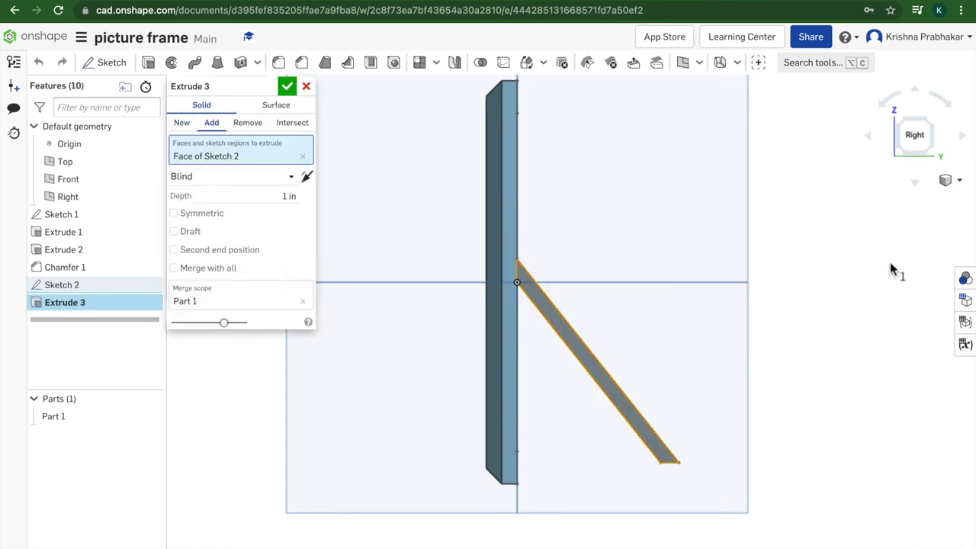
{"action": "left_click", "coordinate": [960, 136]}
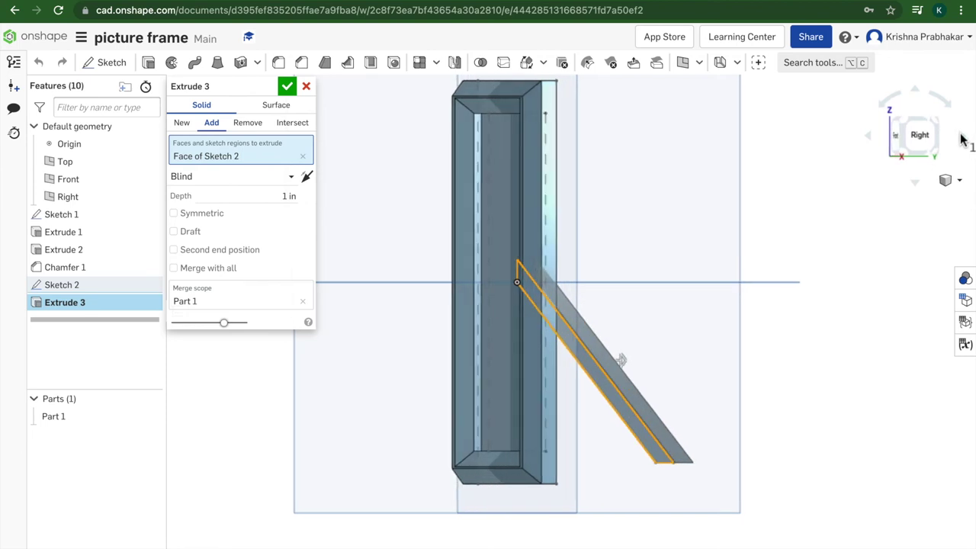
{"action": "left_click", "coordinate": [866, 136]}
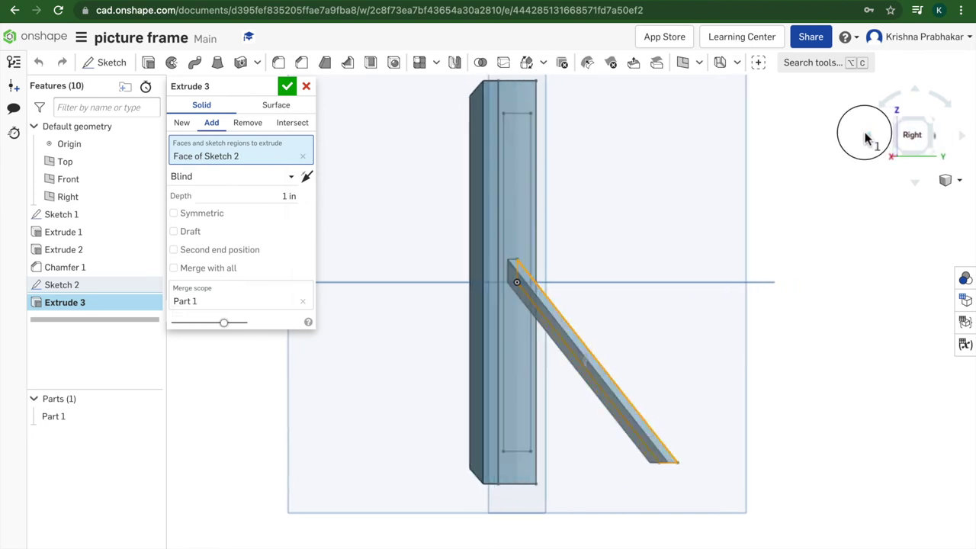
{"action": "left_click", "coordinate": [866, 136]}
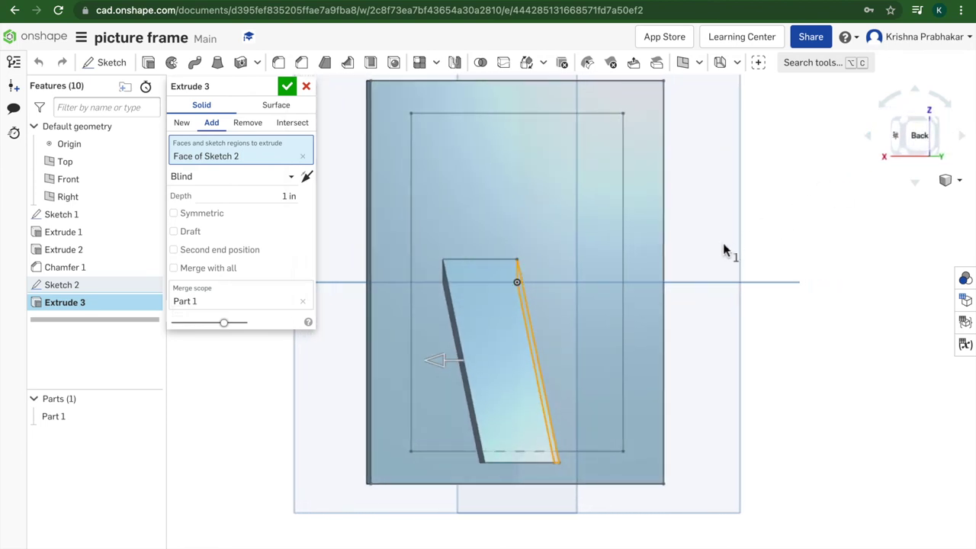
{"action": "left_click", "coordinate": [870, 137]}
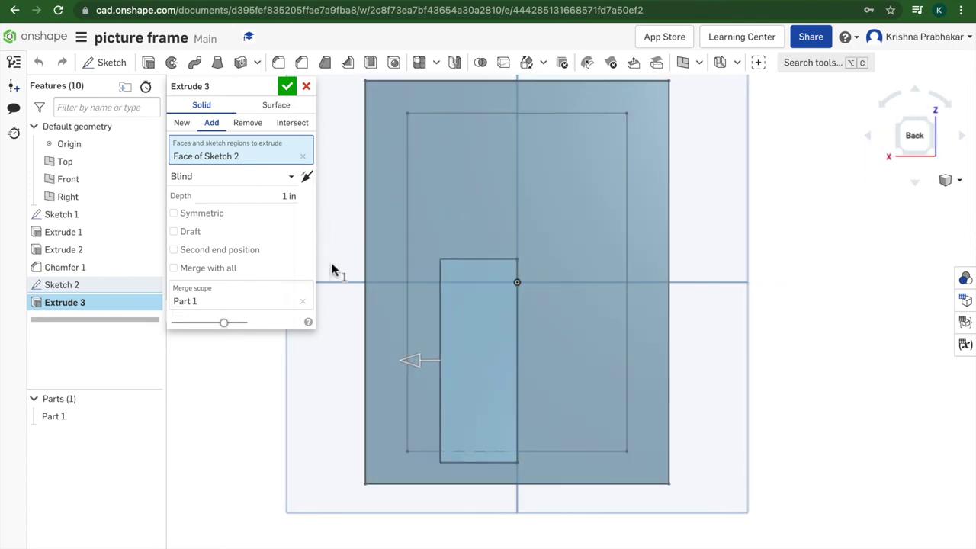
Make the stand extrusion a symmetric blind depth of about 2.4 in.
{"action": "left_click", "coordinate": [418, 368]}
{"action": "left_click_drag", "start_coordinate": [417, 369], "coordinate": [393, 381]}
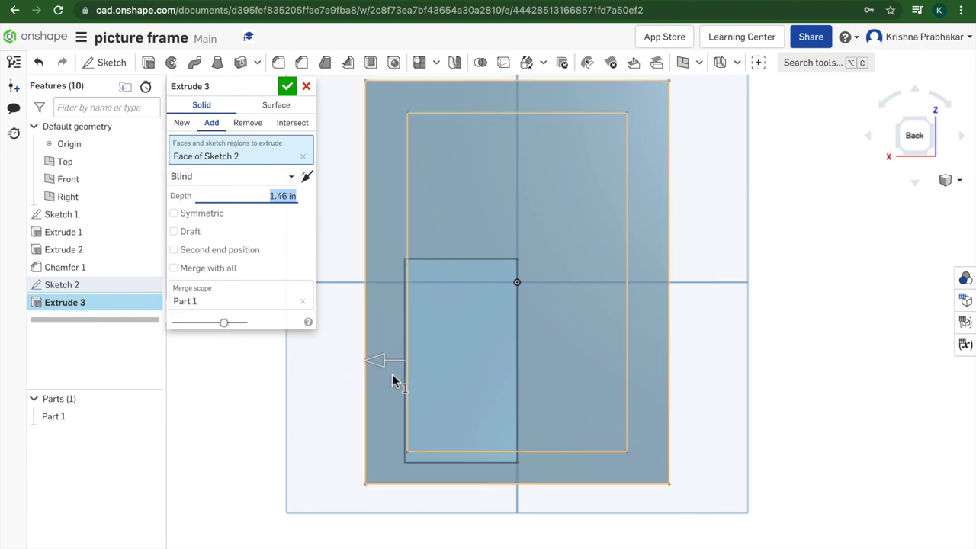
{"action": "left_click", "coordinate": [305, 177]}
{"action": "left_click", "coordinate": [307, 182]}
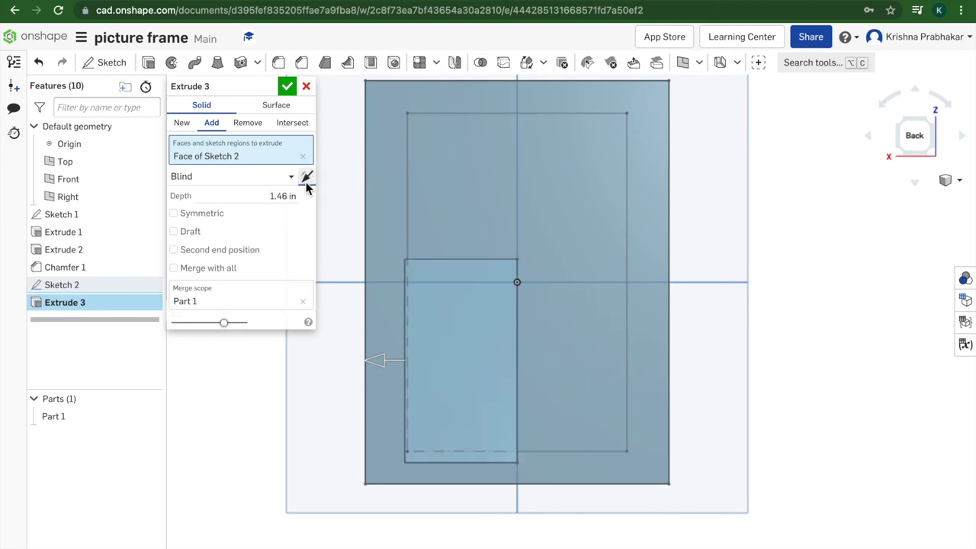
{"action": "left_click", "coordinate": [225, 176]}
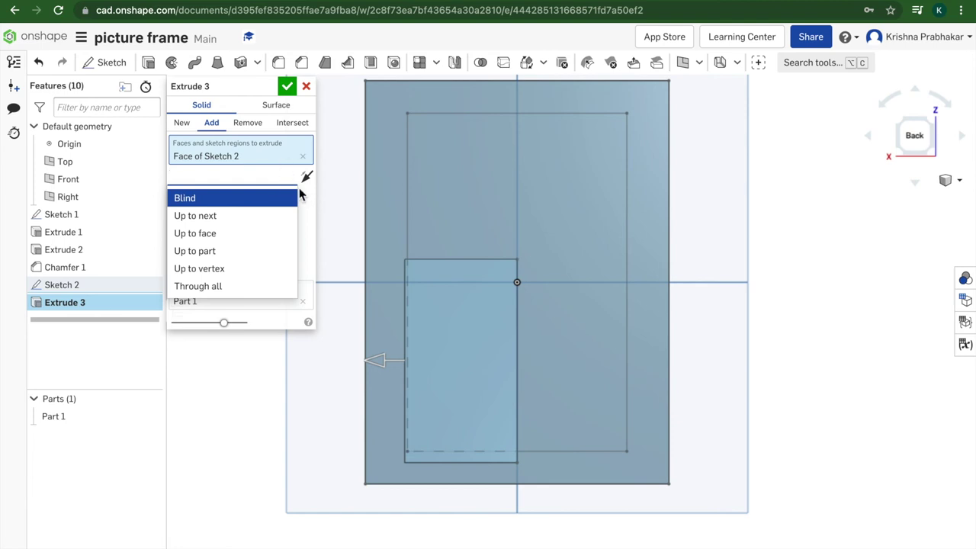
{"action": "left_click", "coordinate": [295, 203]}
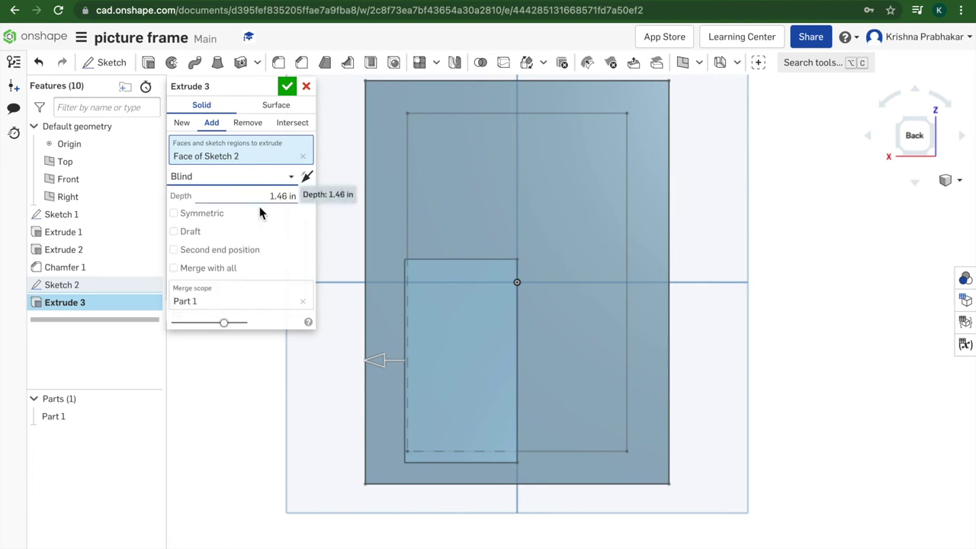
{"action": "left_click", "coordinate": [174, 214]}
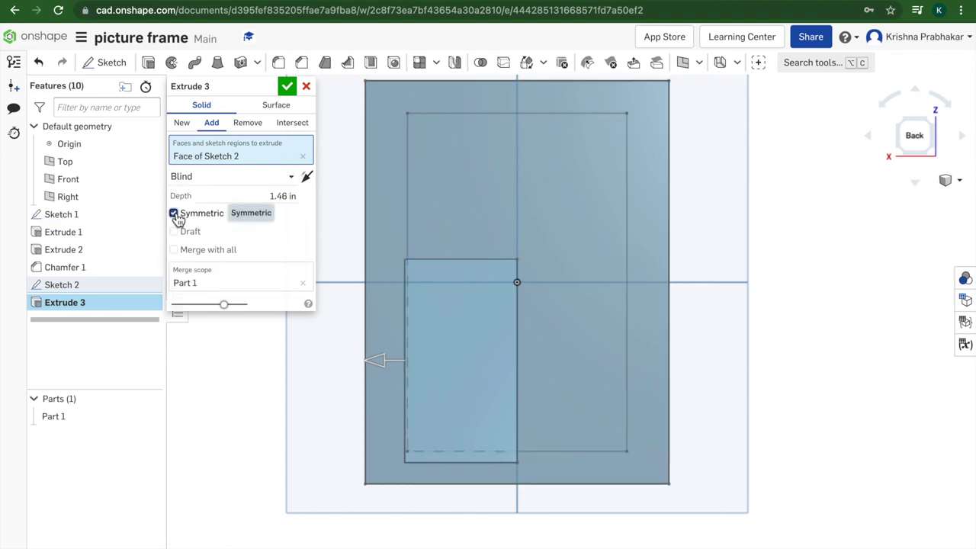
{"action": "left_click_drag", "start_coordinate": [428, 364], "coordinate": [391, 355]}
{"action": "left_click_drag", "start_coordinate": [524, 347], "coordinate": [578, 354]}
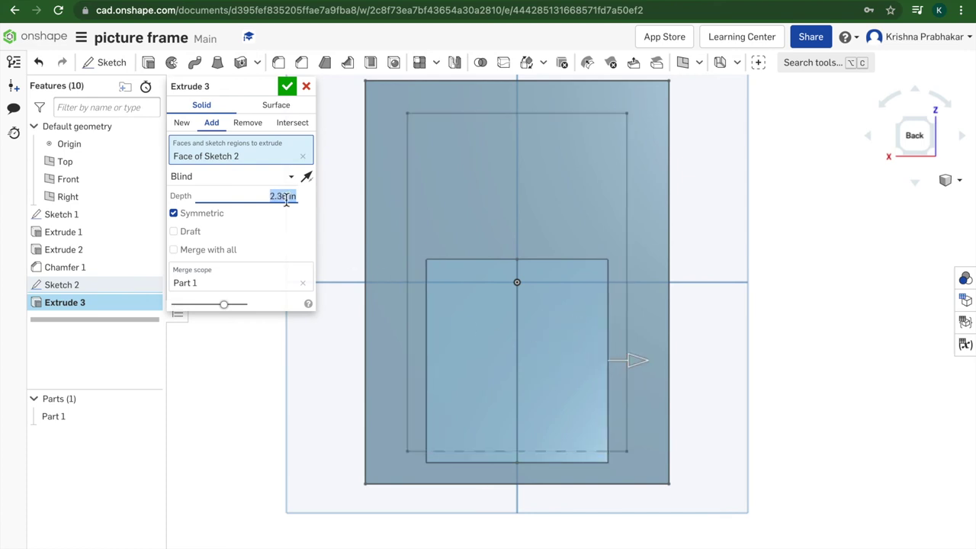
Confirm Extrude 3 and inspect the angled stand close up from the right side.
{"action": "left_click", "coordinate": [287, 86]}
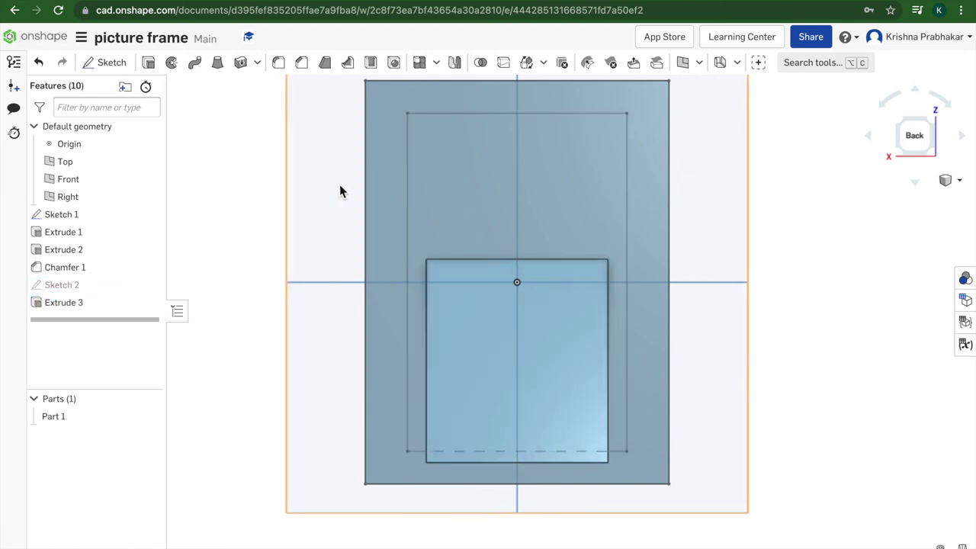
{"action": "right_click_drag", "start_coordinate": [371, 221], "coordinate": [458, 225]}
{"action": "left_click", "coordinate": [905, 142]}
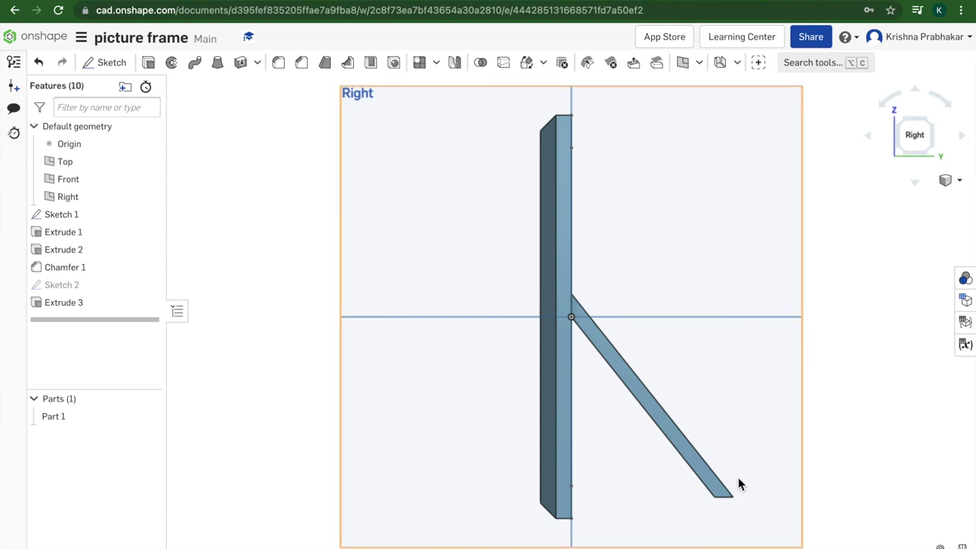
{"action": "scroll", "coordinate": [736, 486], "scroll_direction": "up", "scroll_amount": 5}
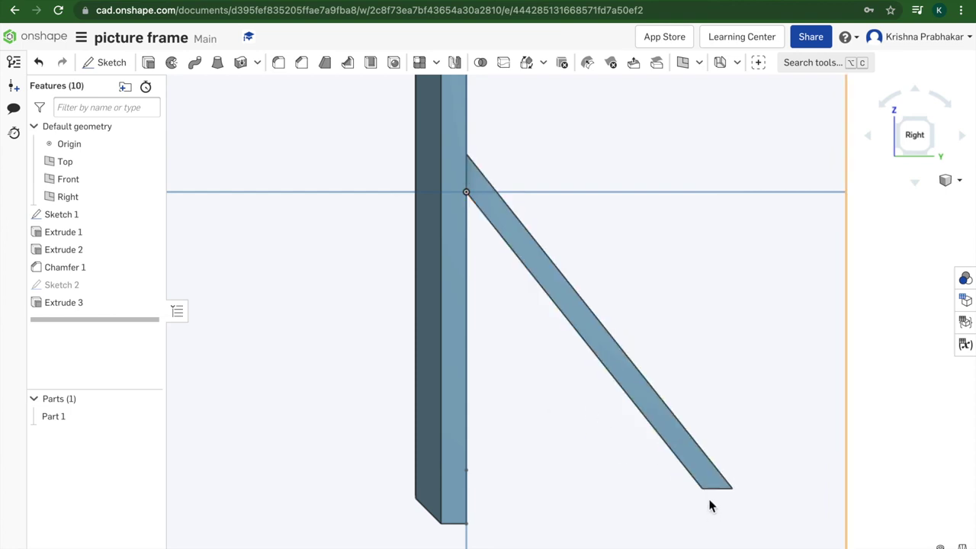
{"action": "right_click", "coordinate": [691, 448]}
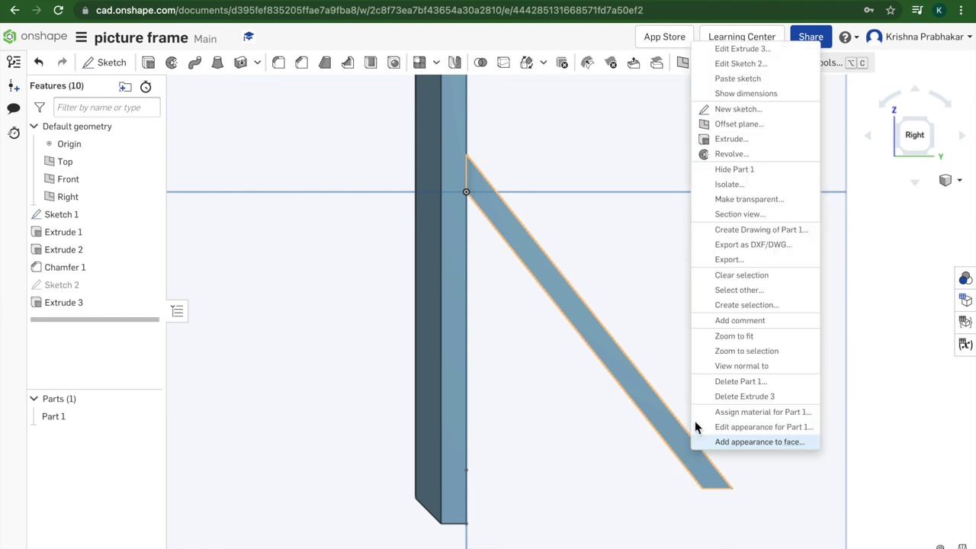
{"action": "left_click", "coordinate": [614, 370]}
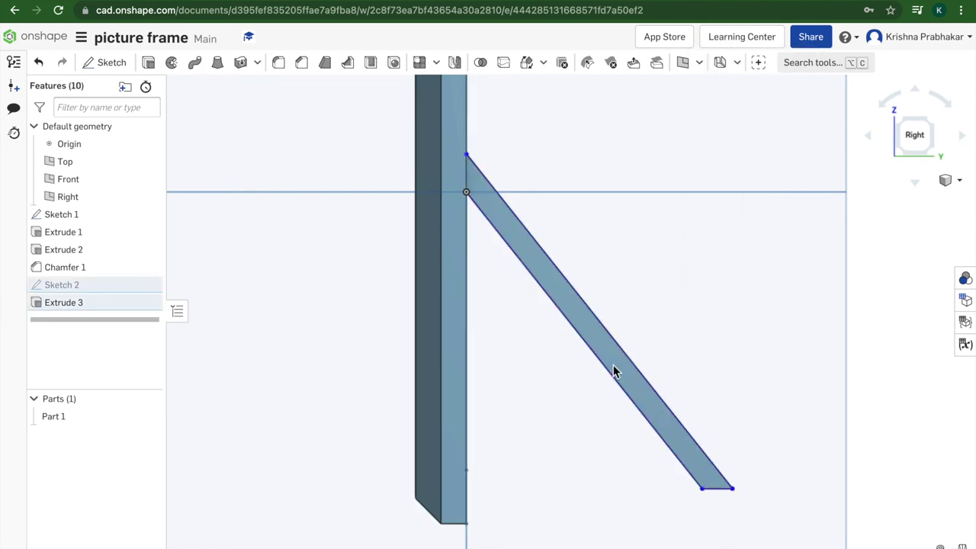
{"action": "left_click", "coordinate": [732, 488]}
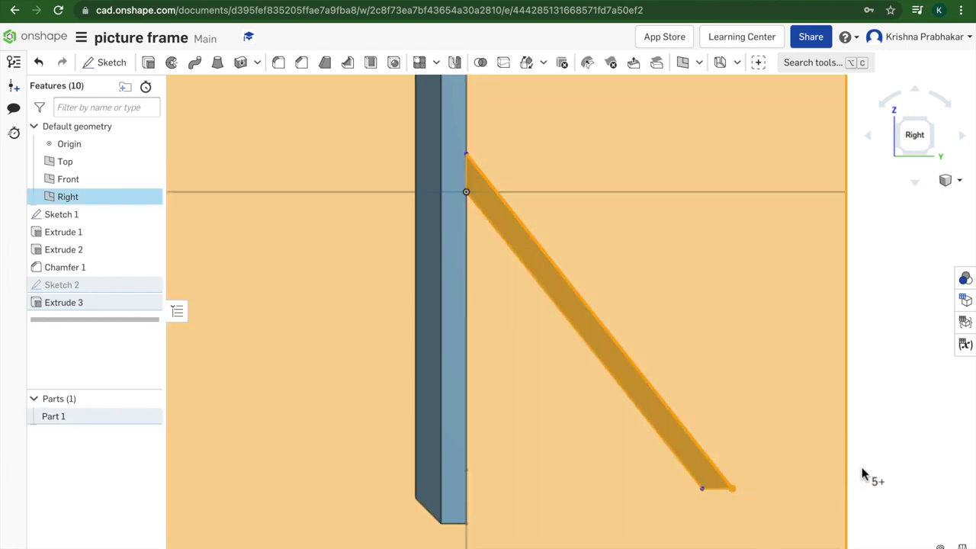
{"action": "key", "text": "Escape"}
Open Sketch 2 of the stand and remove its long right edge and bottom segment.
{"action": "right_click", "coordinate": [669, 444]}
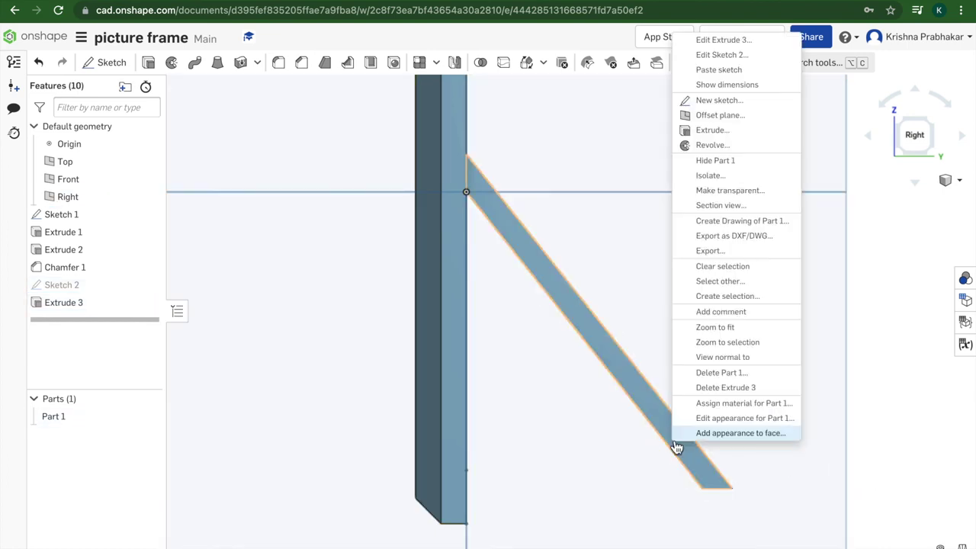
{"action": "left_click", "coordinate": [721, 55]}
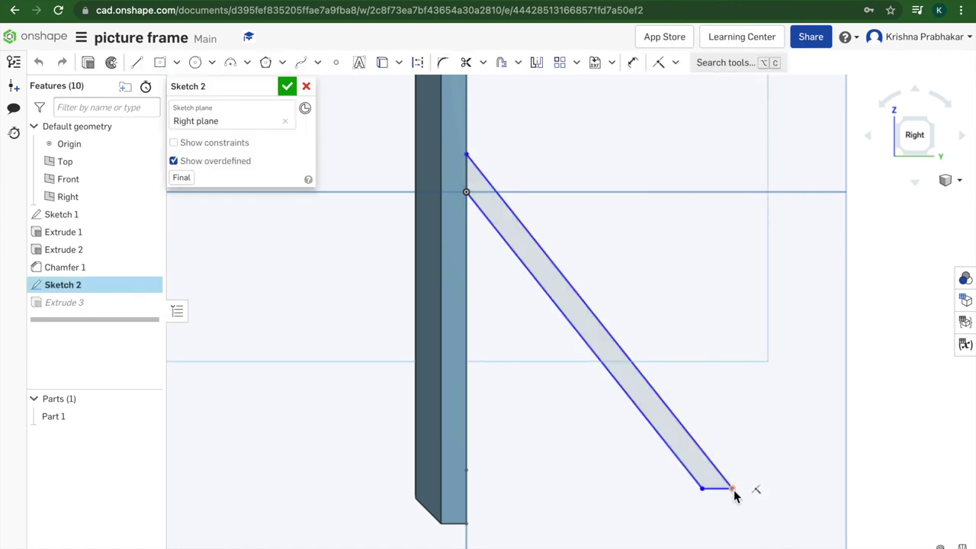
{"action": "mouse_move", "coordinate": [733, 491]}
{"action": "left_mouse_down"}
{"action": "mouse_move", "coordinate": [721, 472]}
{"action": "mouse_move", "coordinate": [688, 470]}
{"action": "mouse_move", "coordinate": [657, 488]}
{"action": "mouse_move", "coordinate": [672, 504]}
{"action": "mouse_move", "coordinate": [717, 490]}
{"action": "mouse_move", "coordinate": [717, 502]}
{"action": "left_mouse_up"}
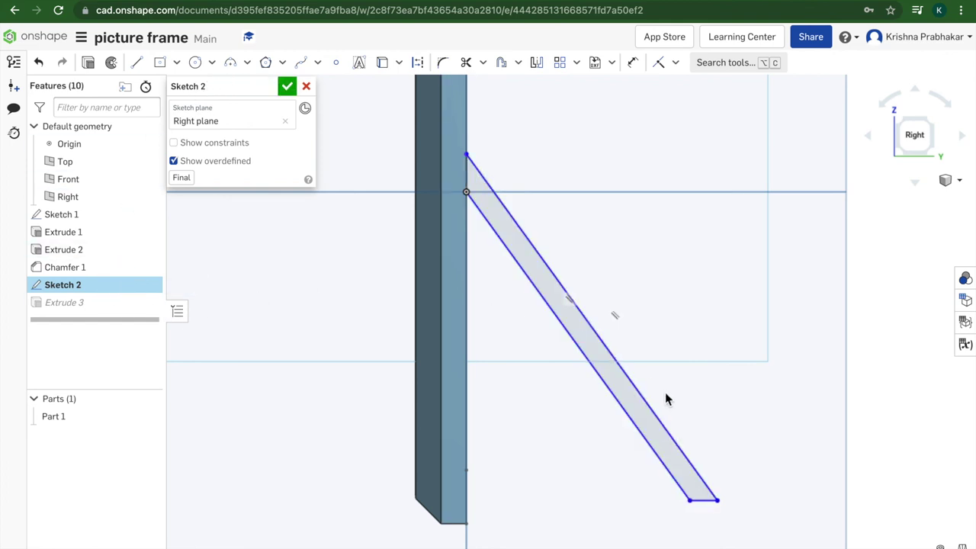
{"action": "left_click", "coordinate": [697, 484]}
{"action": "key", "text": "Delete"}
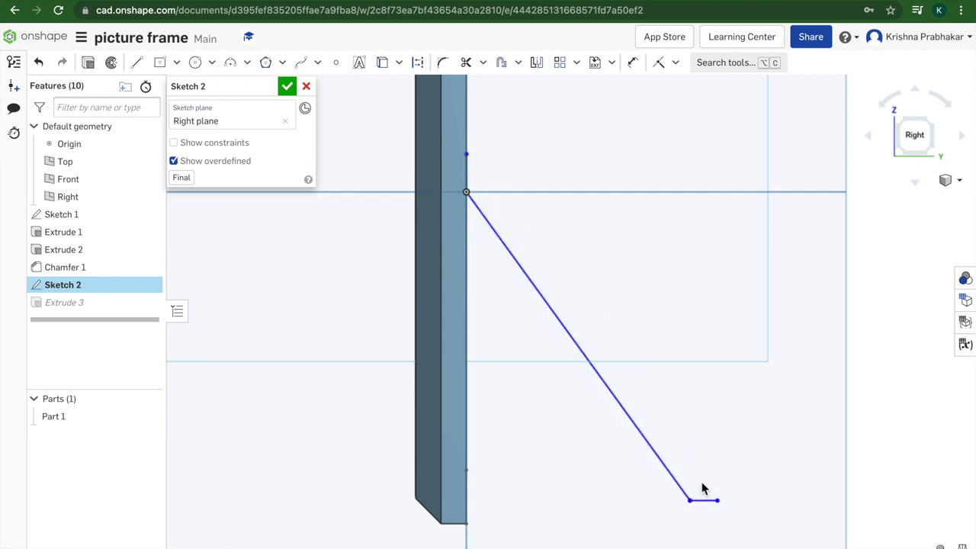
{"action": "left_click", "coordinate": [707, 501]}
Redraw the stand's lower end square to its slant, closing the profile up to the frame.
{"action": "left_click", "coordinate": [137, 63]}
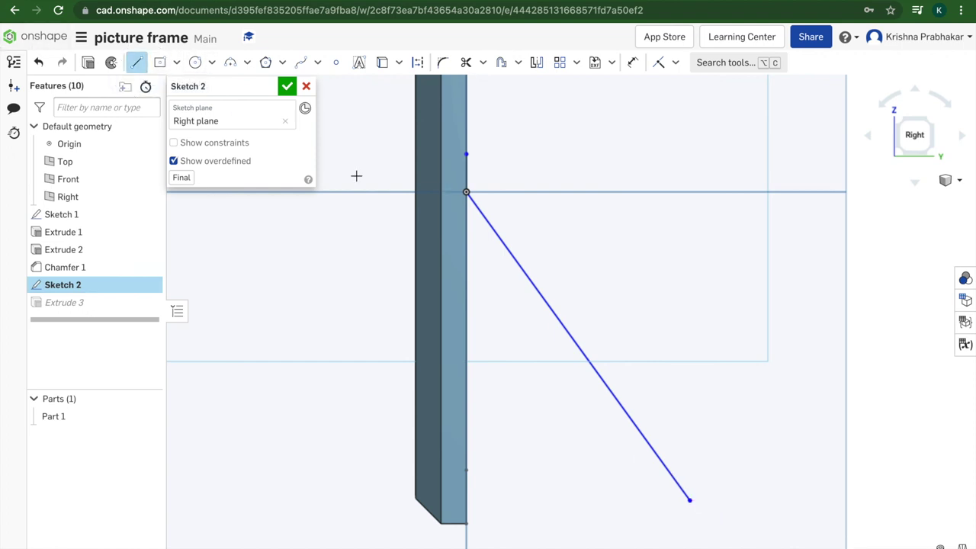
{"action": "left_click", "coordinate": [691, 502]}
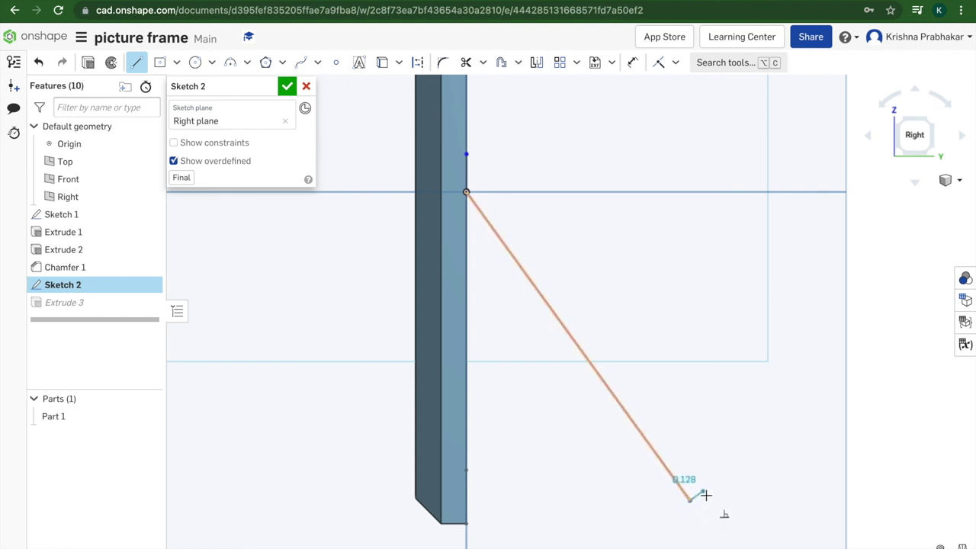
{"action": "left_click", "coordinate": [703, 491]}
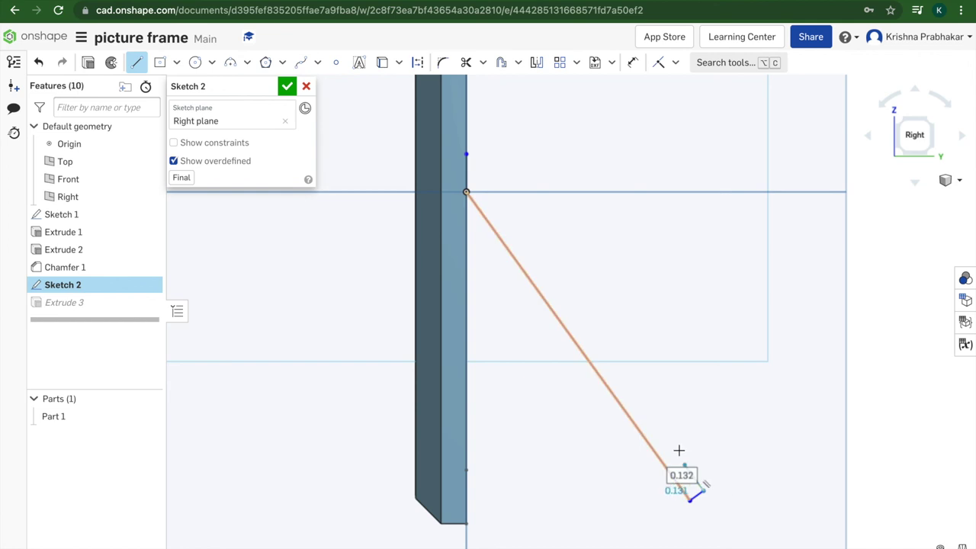
{"action": "left_click", "coordinate": [468, 162]}
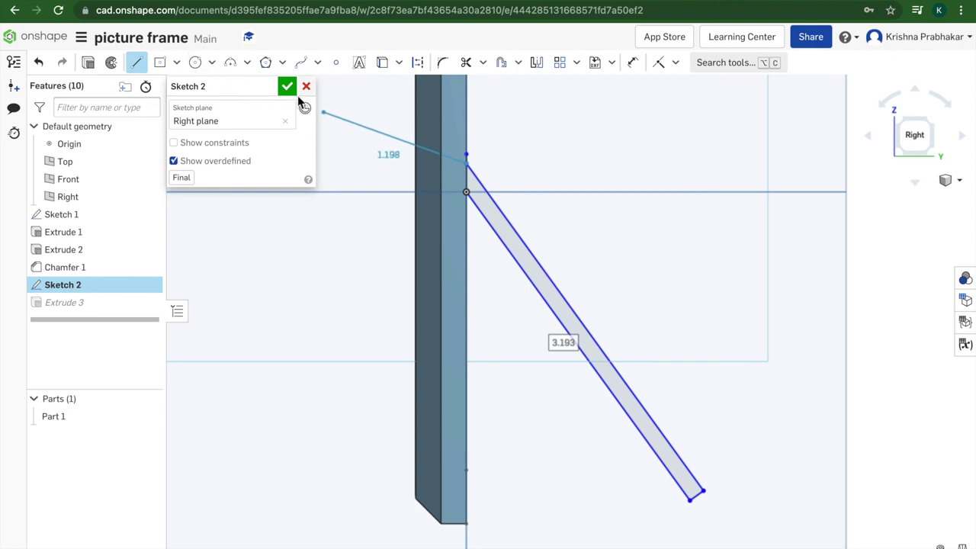
{"action": "left_click", "coordinate": [287, 86]}
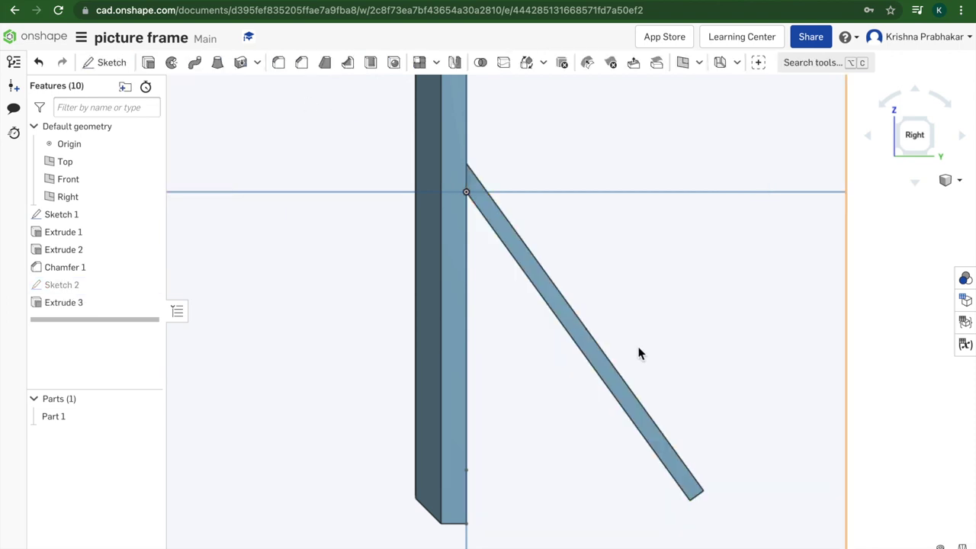
Zoom out and orbit from the front view to an isometric angle showing the frame and stand.
{"action": "scroll", "coordinate": [645, 364], "scroll_direction": "down", "scroll_amount": 2}
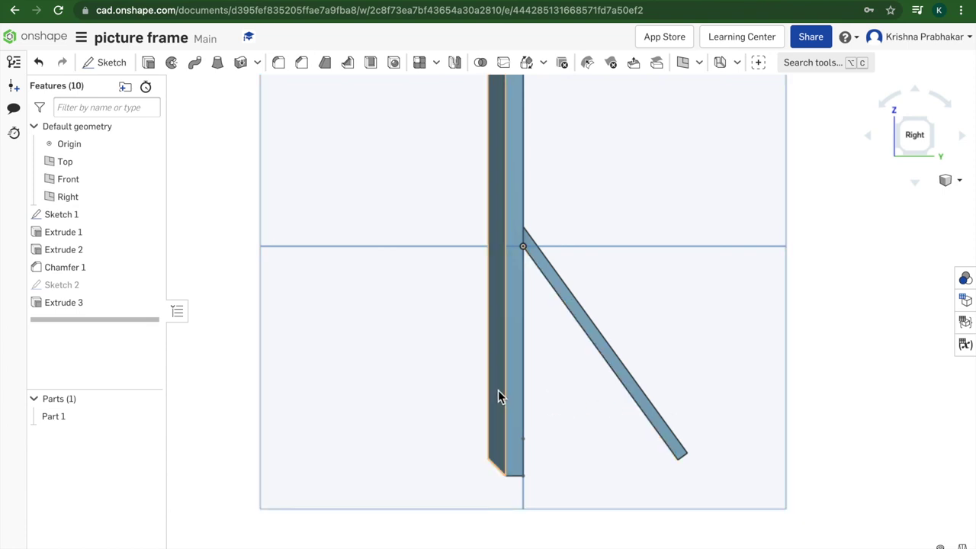
{"action": "right_click_drag", "start_coordinate": [410, 456], "coordinate": [450, 466]}
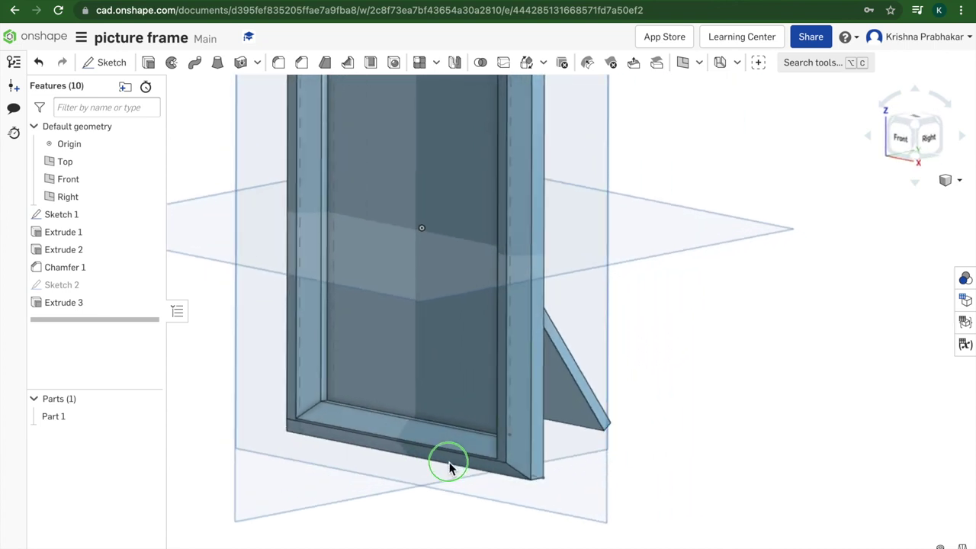
{"action": "left_click", "coordinate": [890, 143]}
{"action": "right_click_drag", "start_coordinate": [808, 319], "coordinate": [653, 326]}
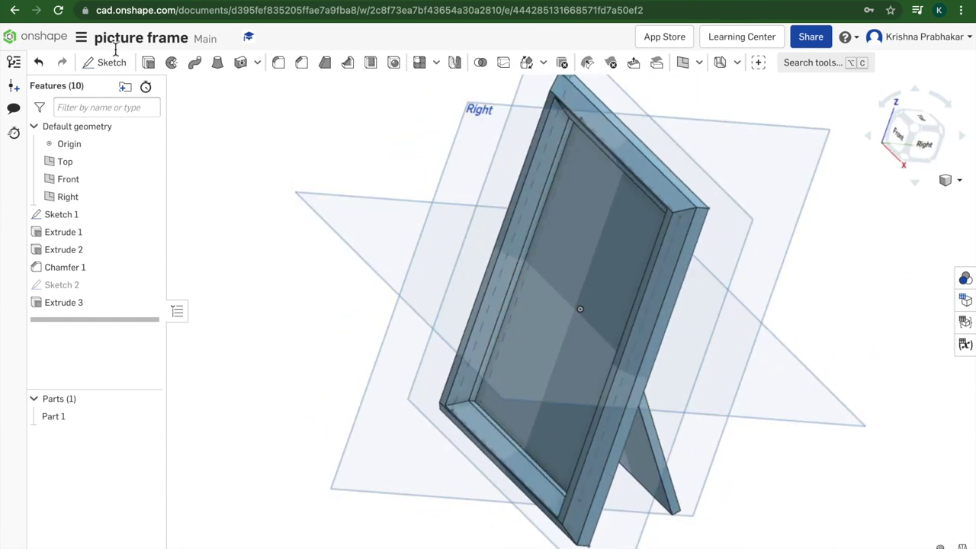